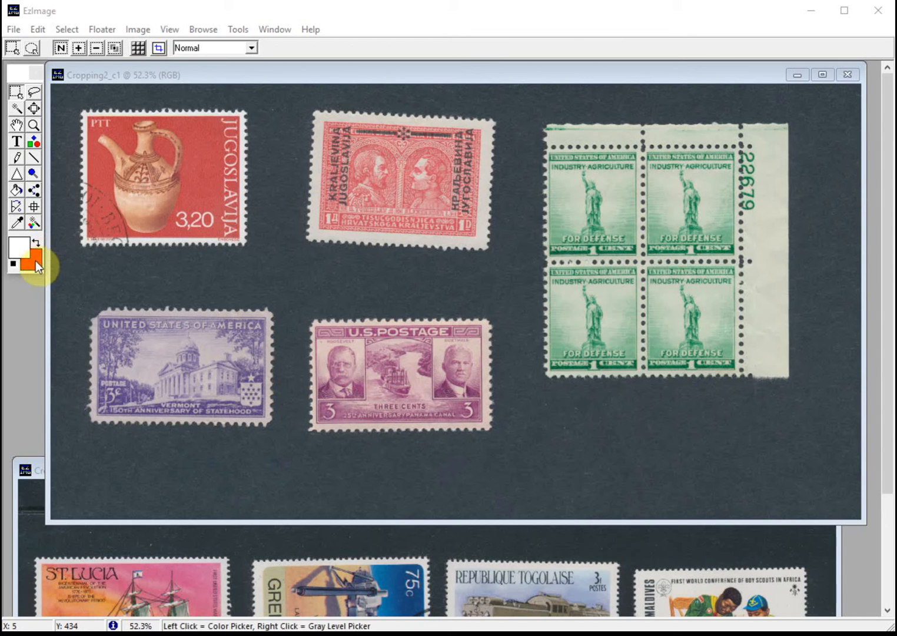
# Step: Set the background color to black
pyautogui.click(36, 261)
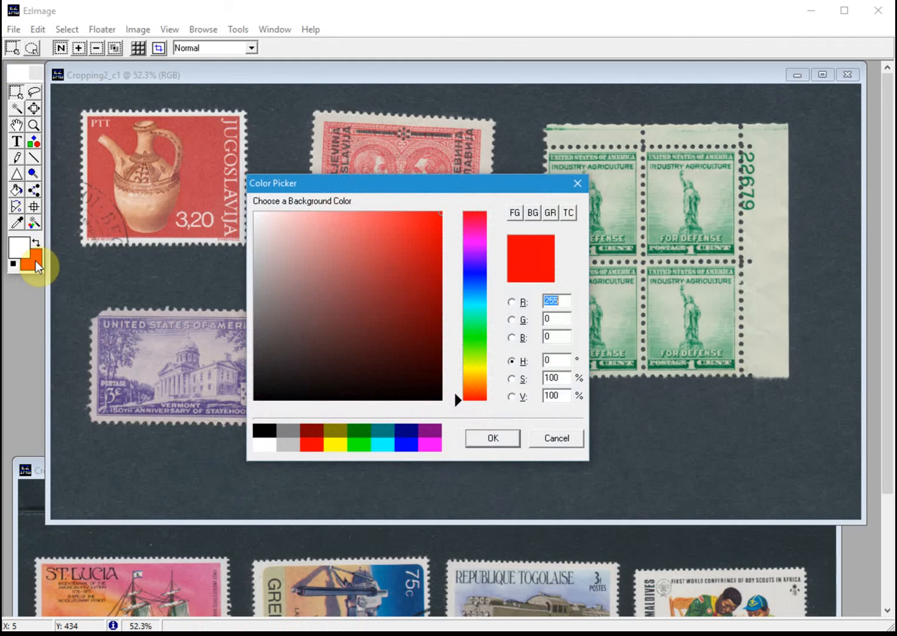
pyautogui.click(265, 431)
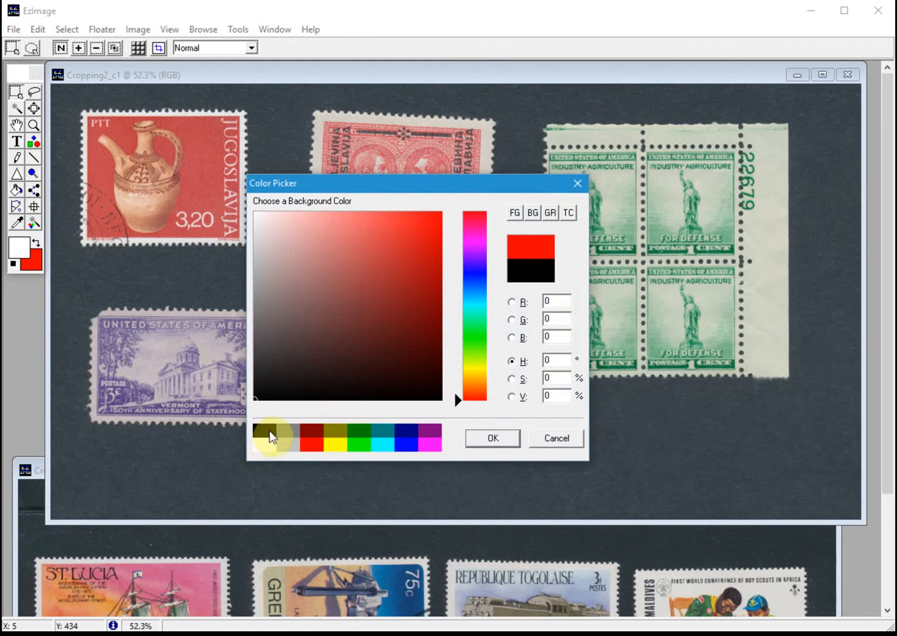
pyautogui.click(498, 444)
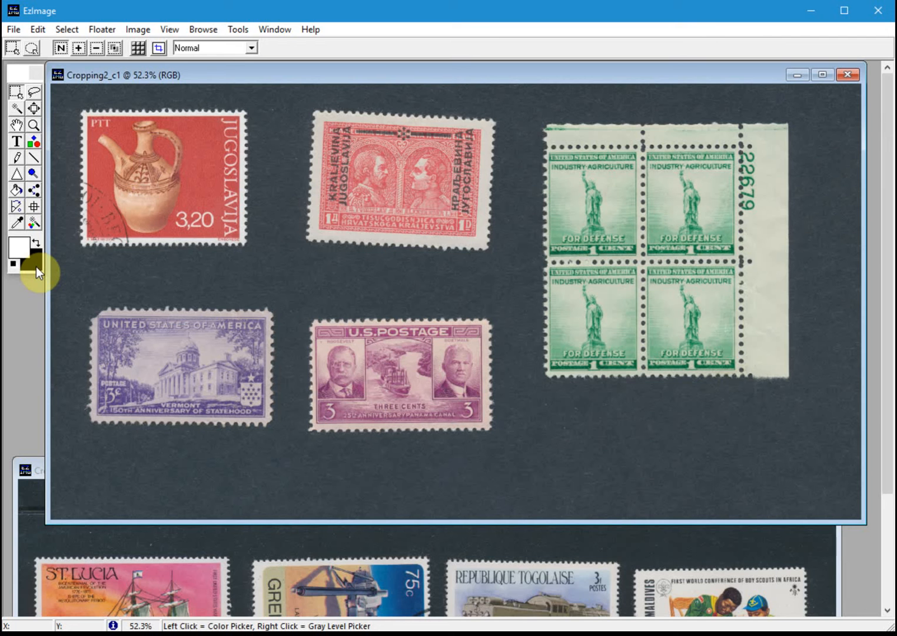
# Step: Change the background color to pure red (255, 0, 0)
pyautogui.click(36, 267)
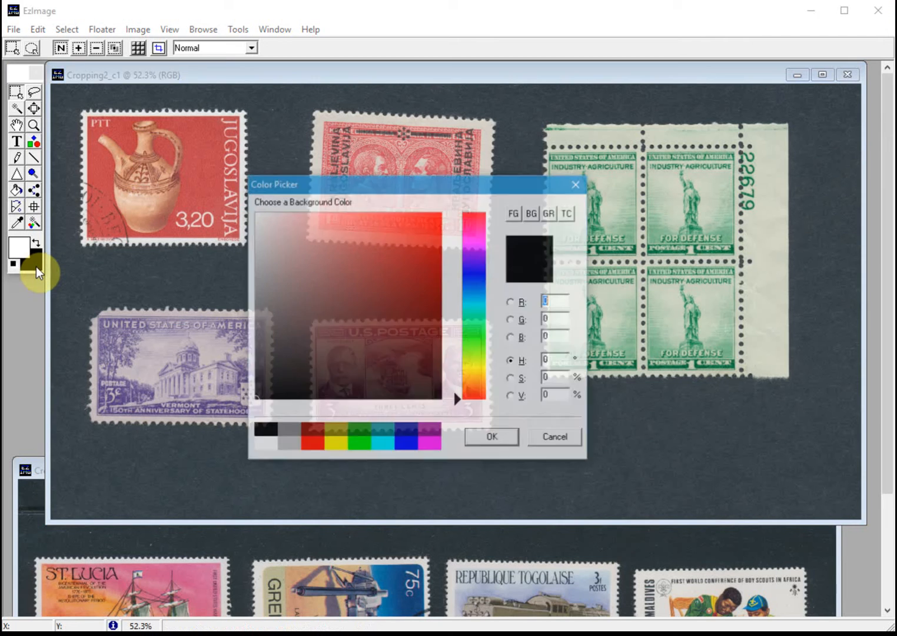
pyautogui.click(317, 448)
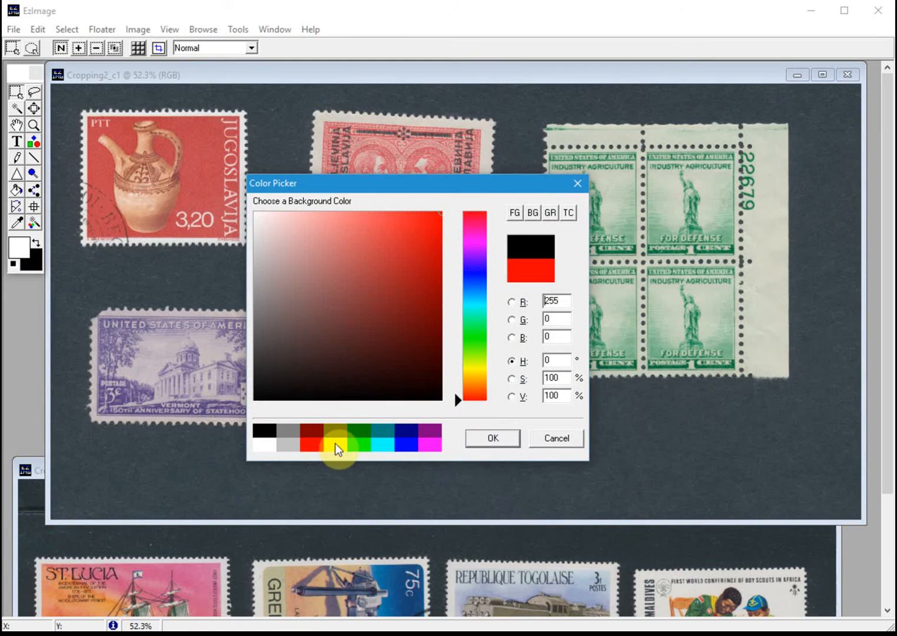
pyautogui.click(486, 440)
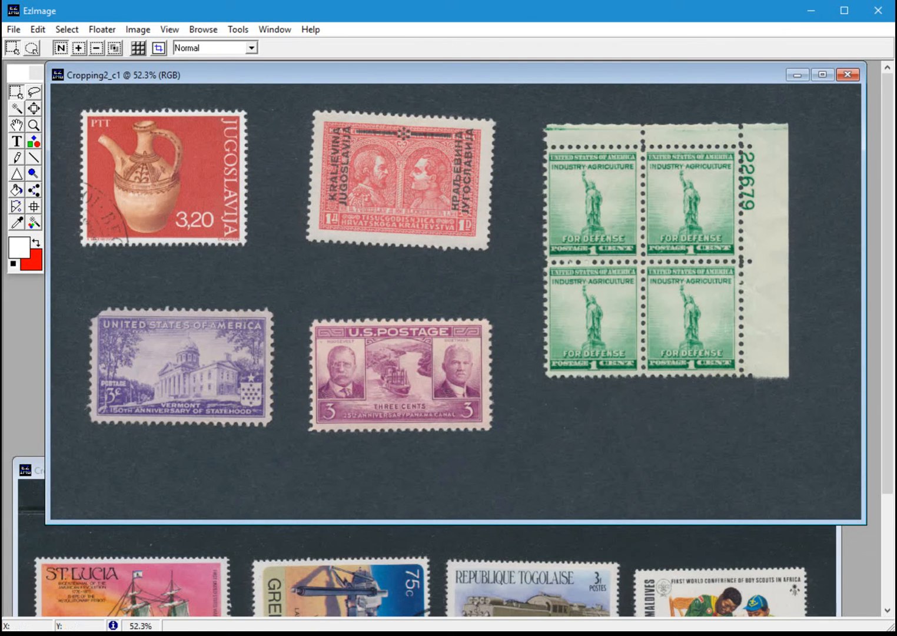
# Step: Select the dark area around the stamps in Cropping2_c1 with the Magic Wand
pyautogui.click(16, 109)
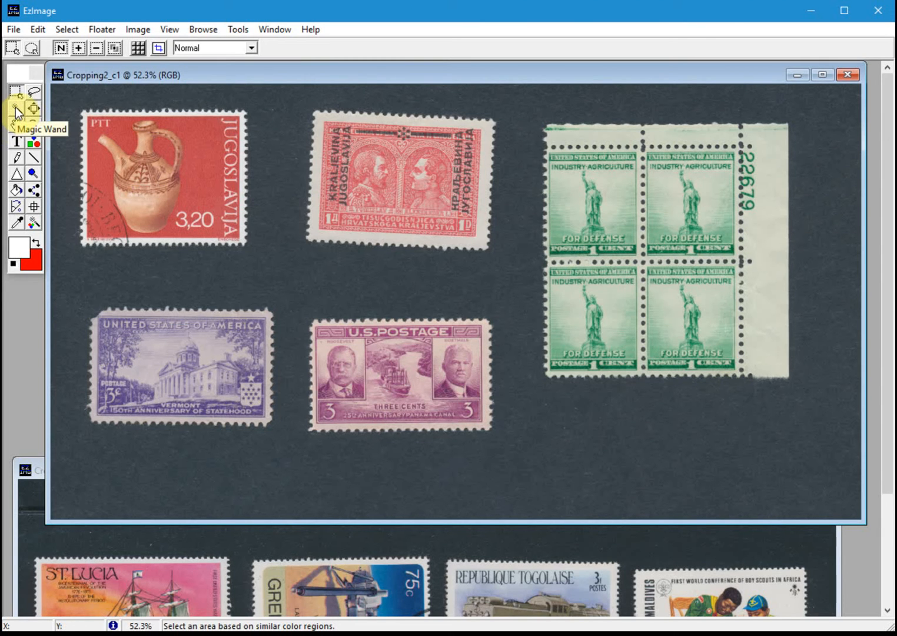
pyautogui.click(16, 111)
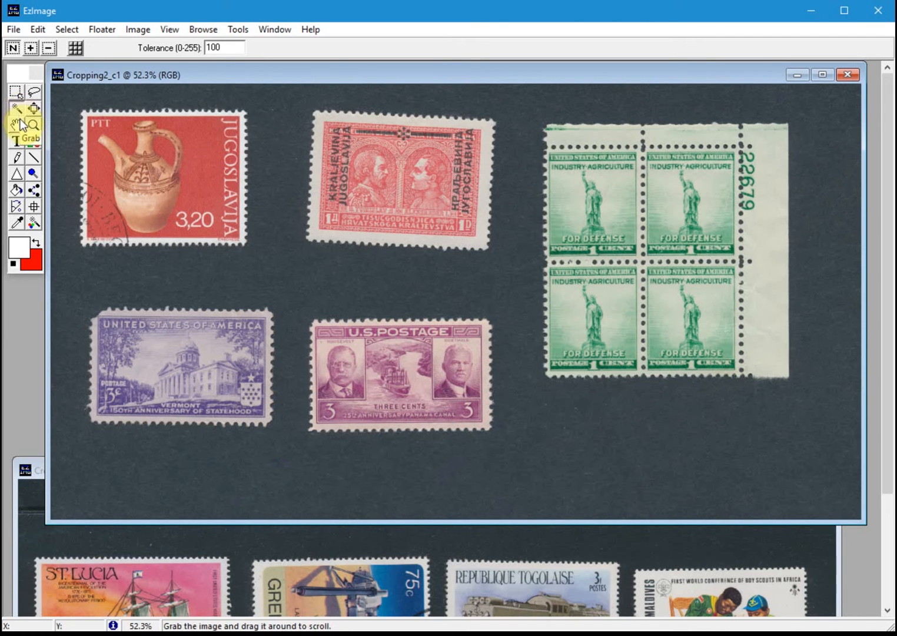
pyautogui.click(277, 137)
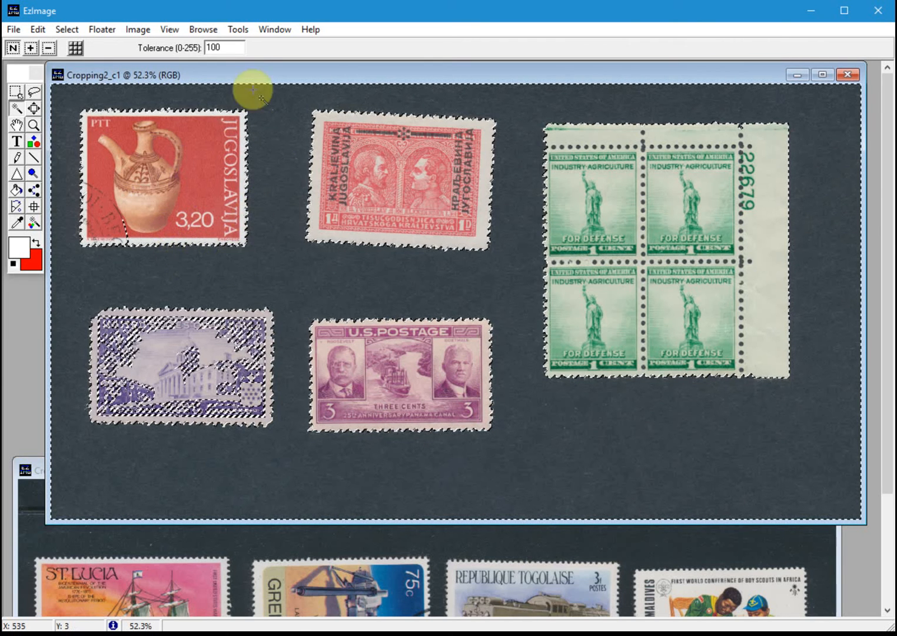
# Step: Set the Magic Wand tolerance to 40, reselect the dark area around the stamps and fill it with the red background color
pyautogui.click(228, 49)
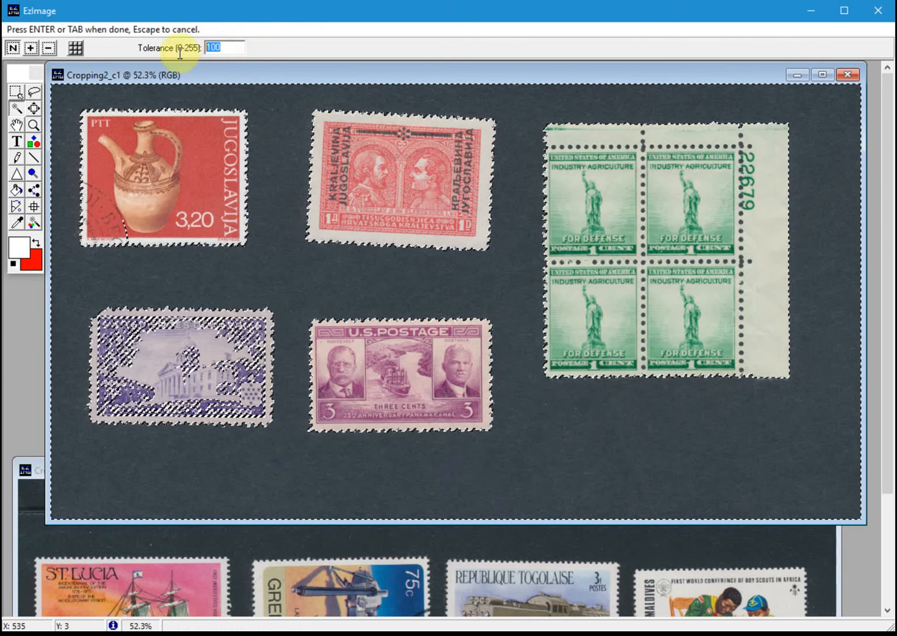
pyautogui.write('40')
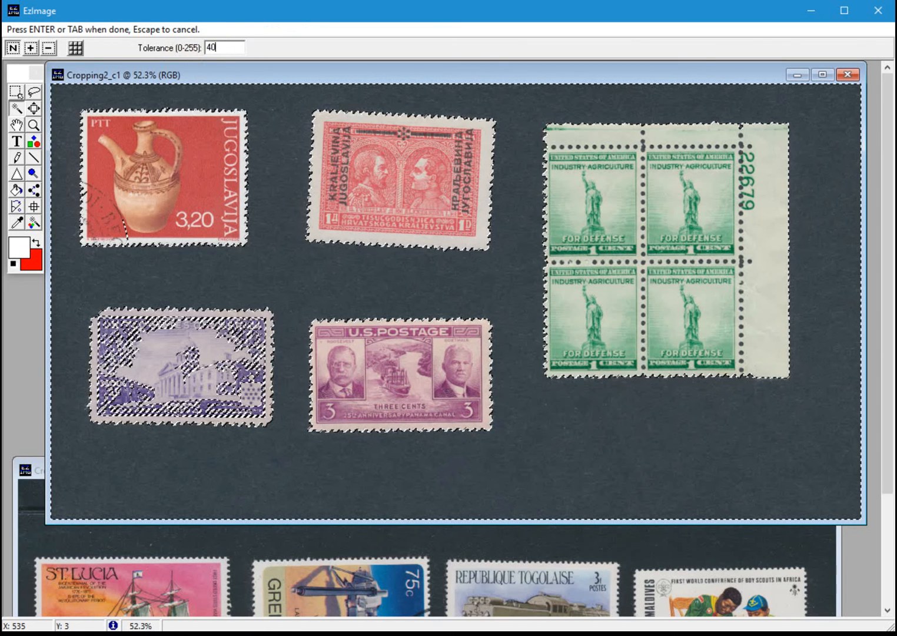
pyautogui.click(265, 136)
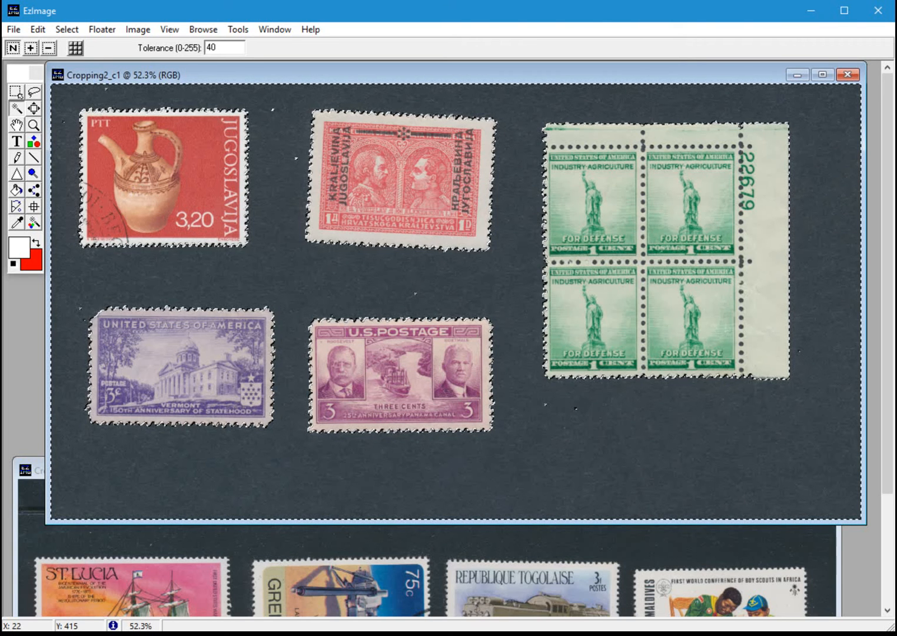
pyautogui.press('Delete')
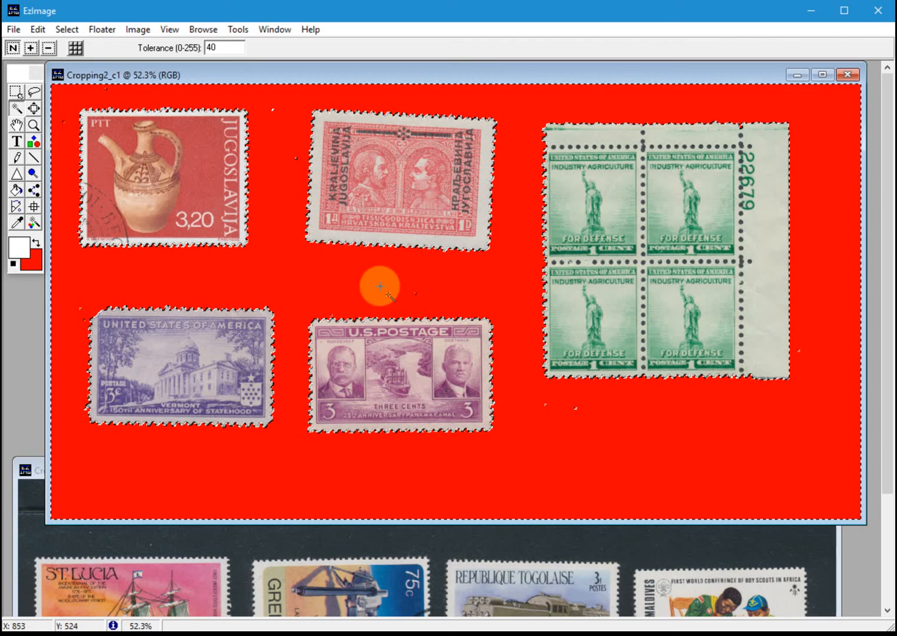
# Step: Change the background color to black, fill the selected area around the stamps with it and remove the selection
pyautogui.click(38, 265)
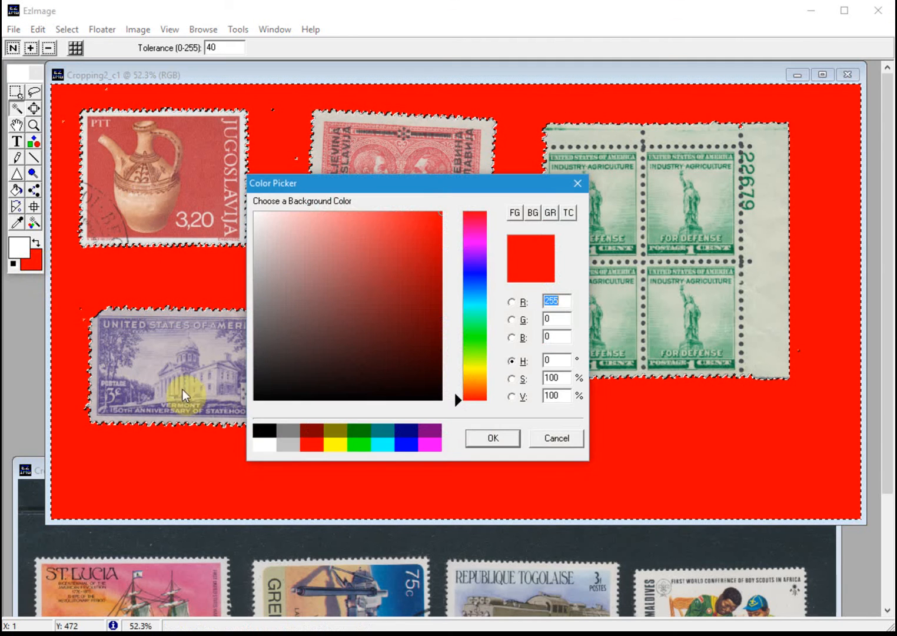
pyautogui.click(263, 429)
pyautogui.click(499, 439)
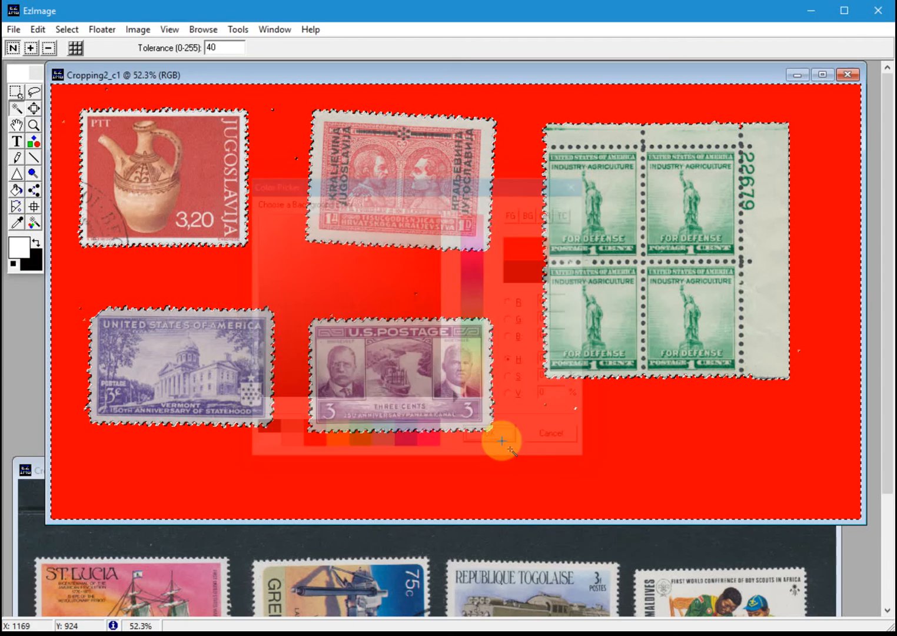
pyautogui.press('Delete')
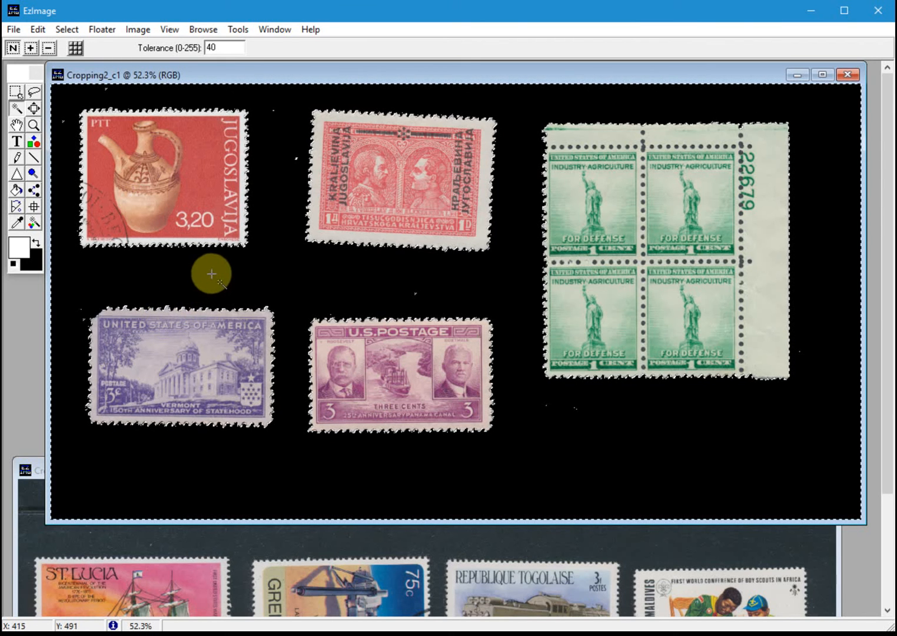
pyautogui.click(275, 272)
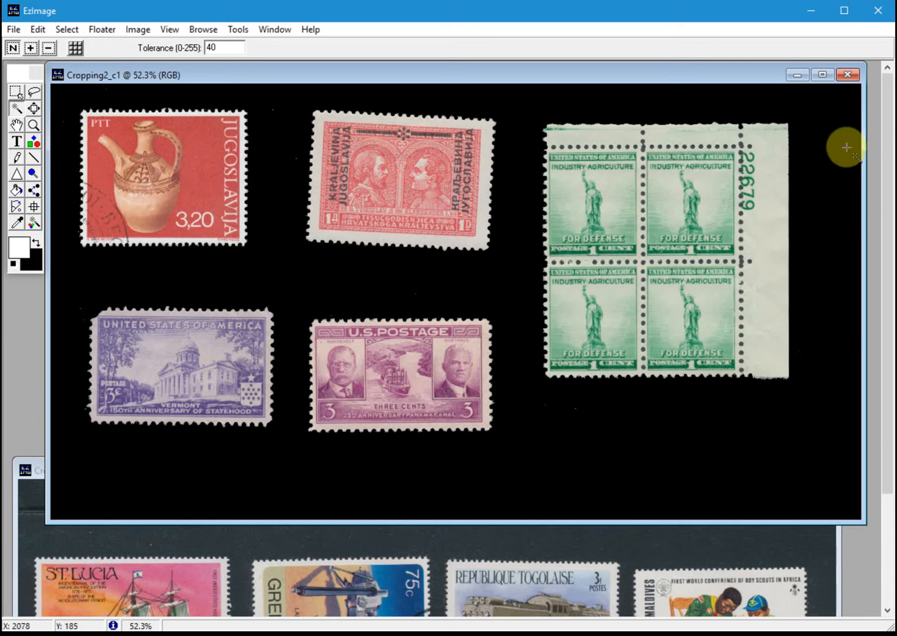
# Step: Minimize the Cropping2_c1 image and move the Cropping_c1 image up so all four of its stamps fit in the workspace
pyautogui.click(798, 76)
pyautogui.moveTo(610, 470); pyautogui.dragTo(623, 222)
pyautogui.moveTo(640, 171); pyautogui.dragTo(640, 102)
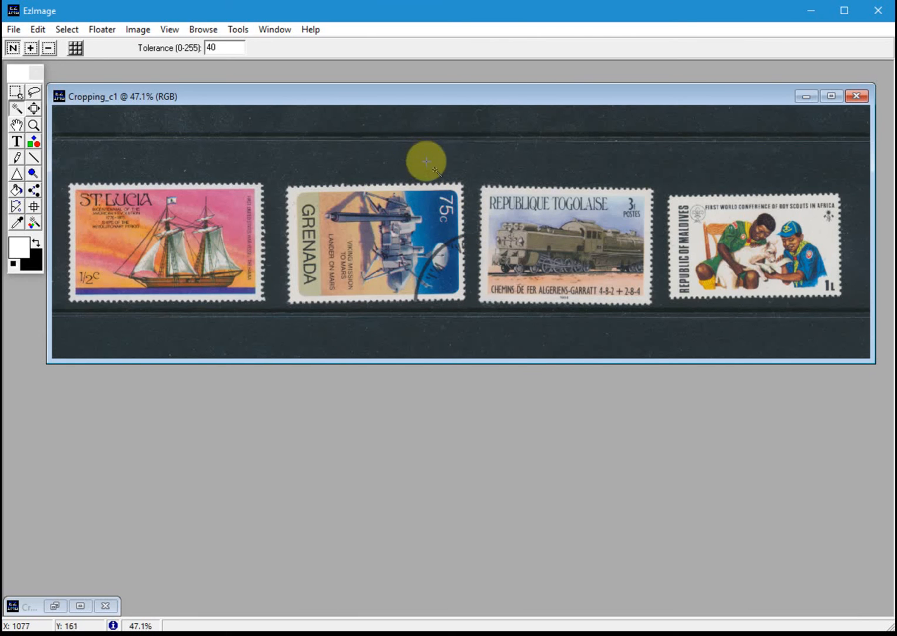
# Step: Try filling the dark area around the four Cropping_c1 stamps with black using the Magic Wand, and undo the fill
pyautogui.click(16, 92)
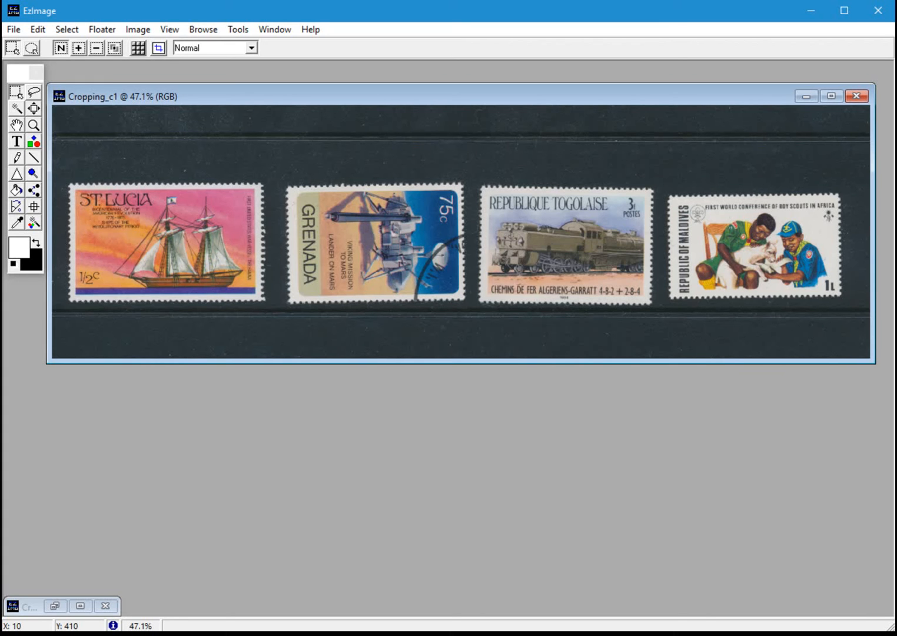
pyautogui.click(17, 115)
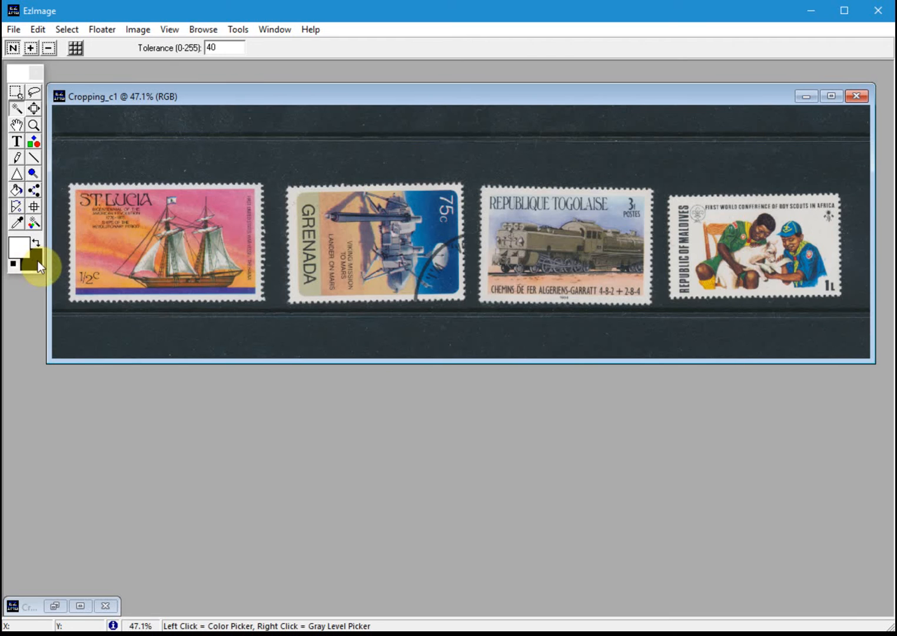
pyautogui.click(128, 155)
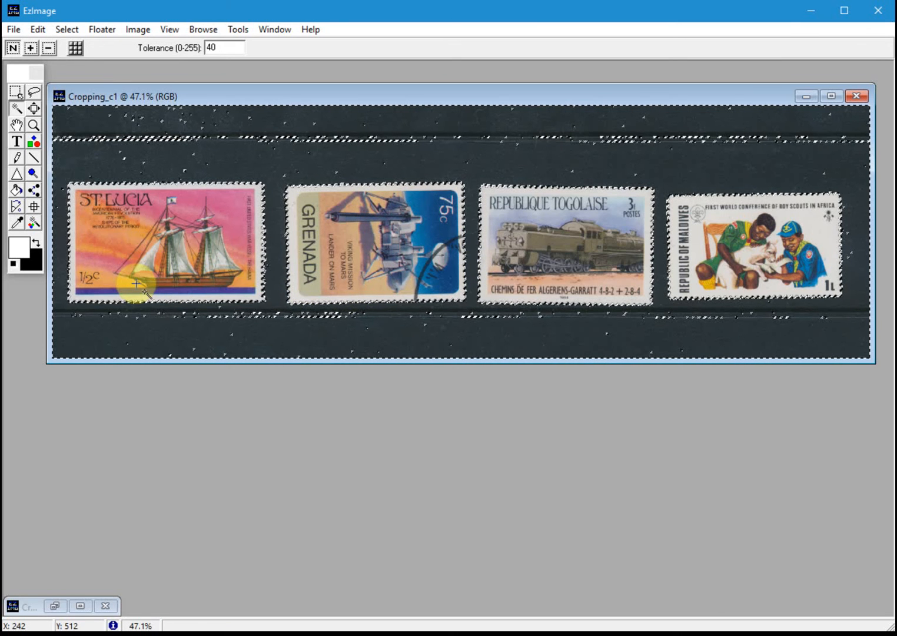
pyautogui.press('Delete')
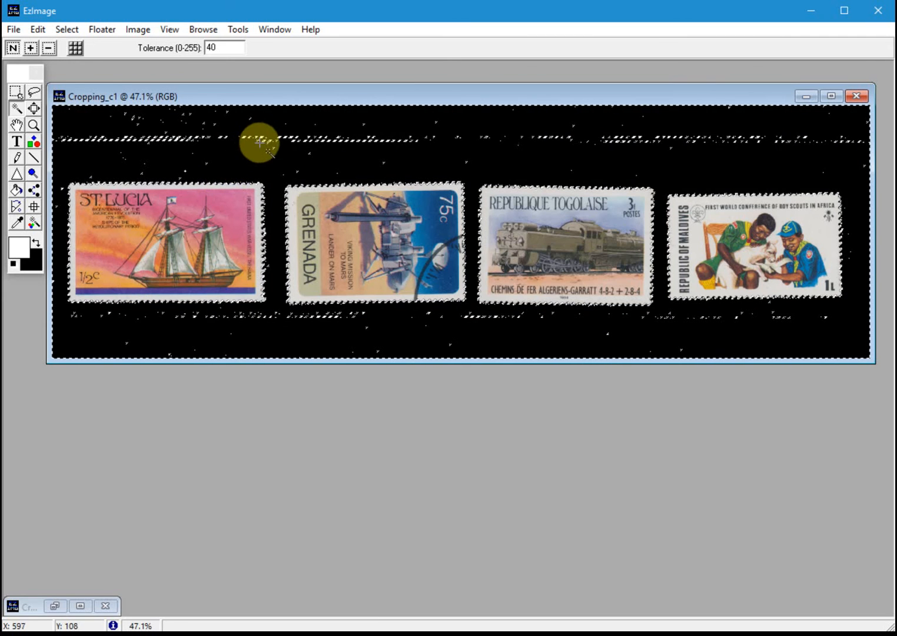
pyautogui.hotkey('ctrl', 'd')
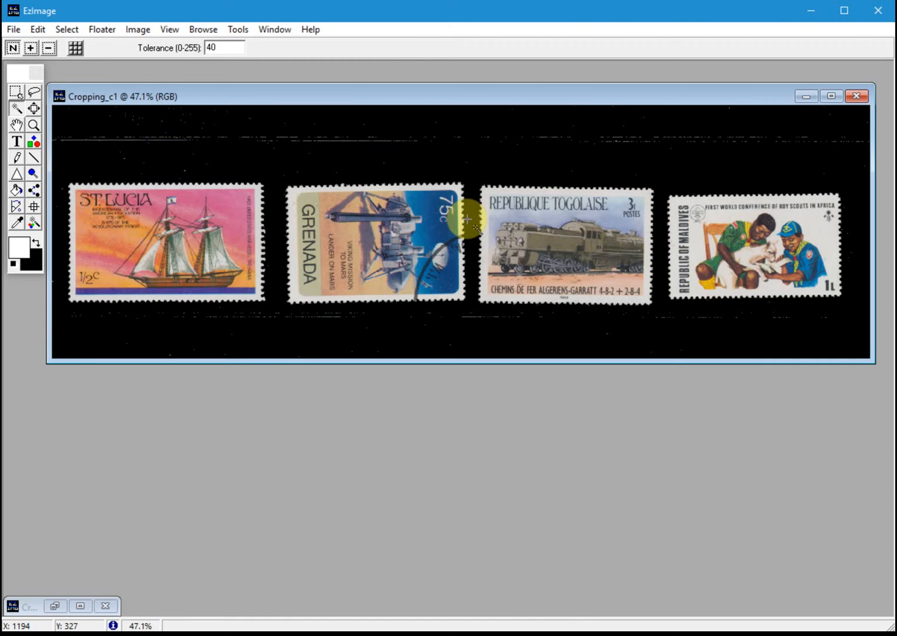
pyautogui.hotkey('ctrl', 'z')
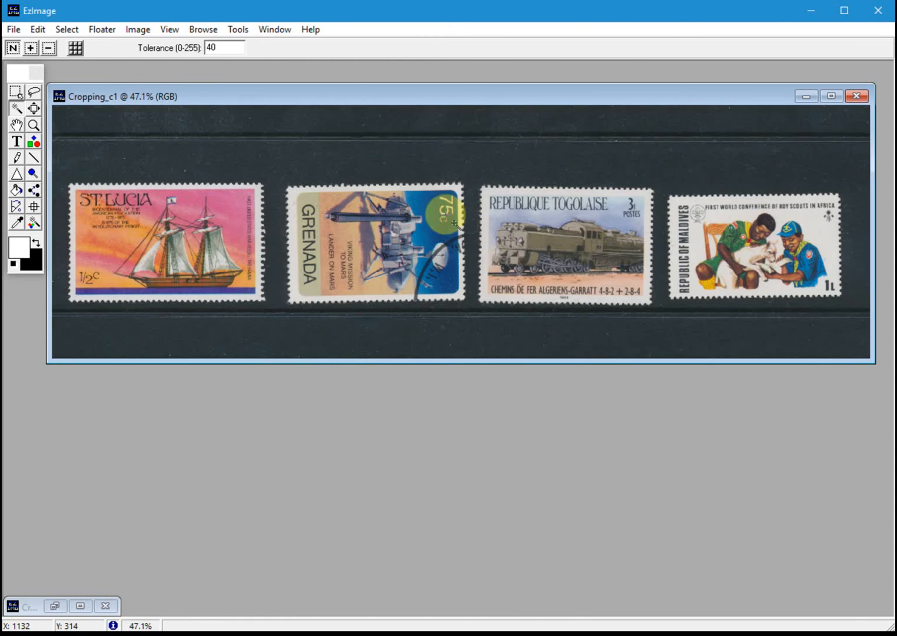
# Step: Try selecting the dark area around the four stamps with a Magic Wand tolerance of 100, and drop the selection
pyautogui.click(225, 45)
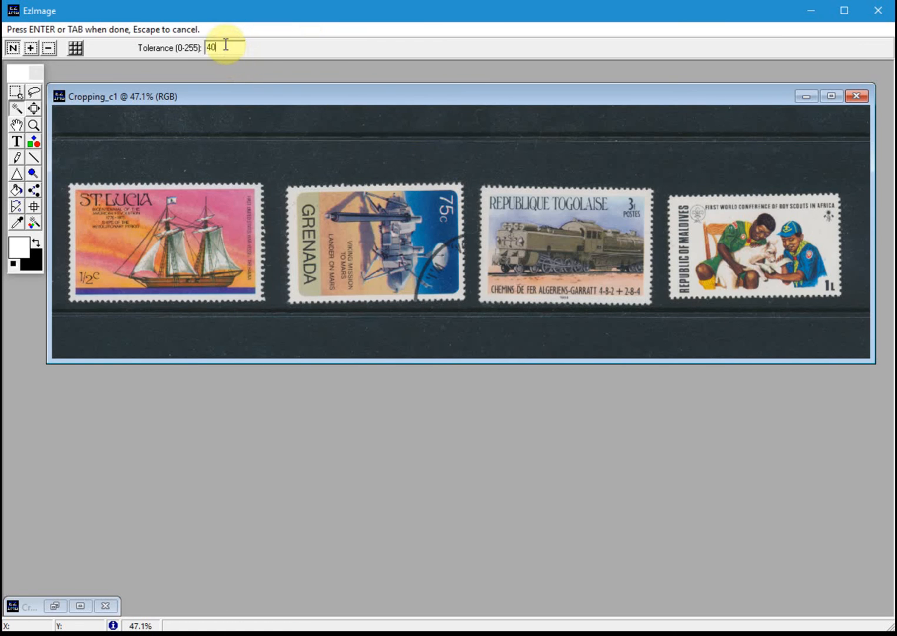
pyautogui.moveTo(228, 45); pyautogui.dragTo(186, 38)
pyautogui.write('100')
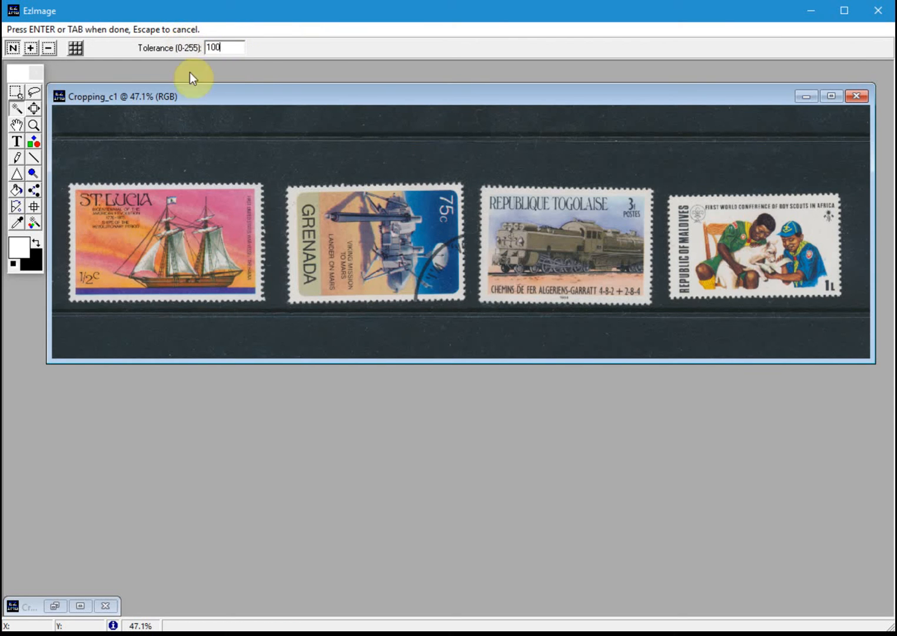
pyautogui.click(233, 157)
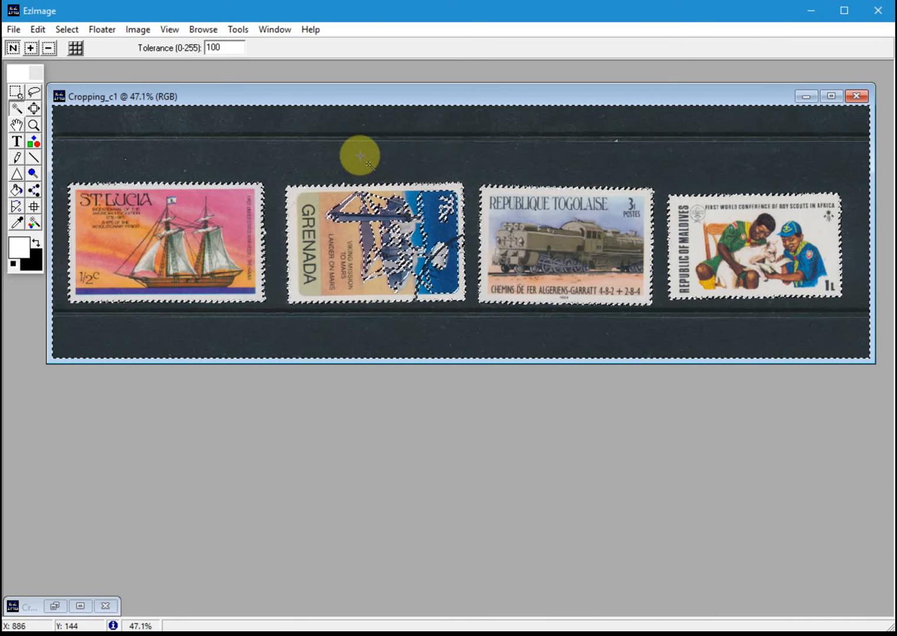
pyautogui.hotkey('ctrl', 'd')
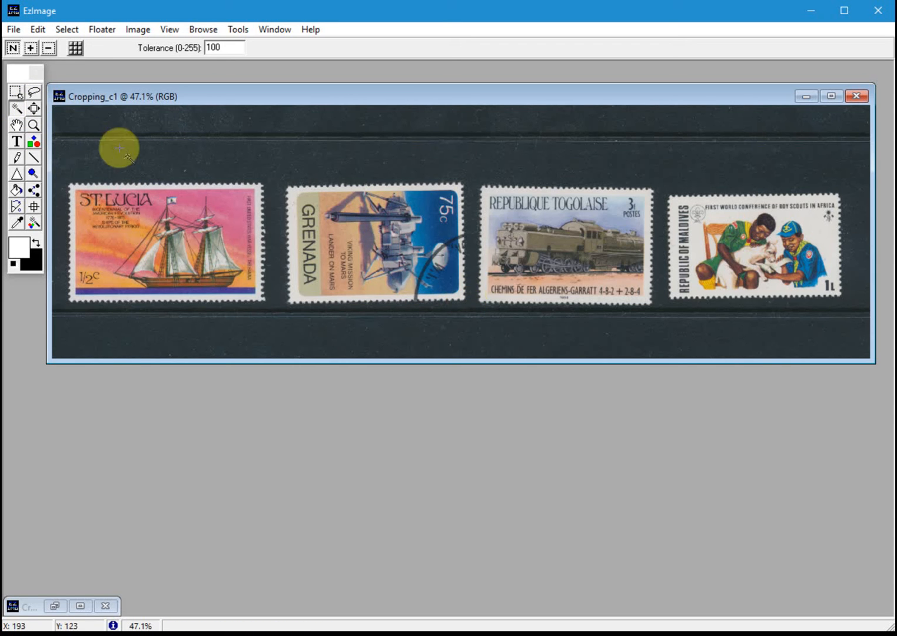
# Step: Set the Magic Wand tolerance to 40, select the dark area around the four stamps, fill it with black and deselect
pyautogui.click(215, 49)
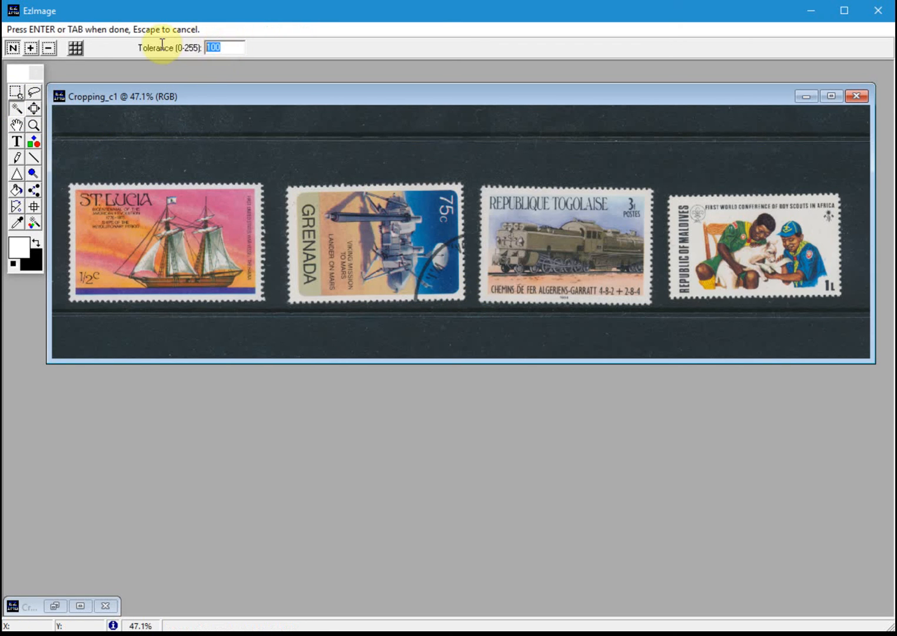
pyautogui.write('40')
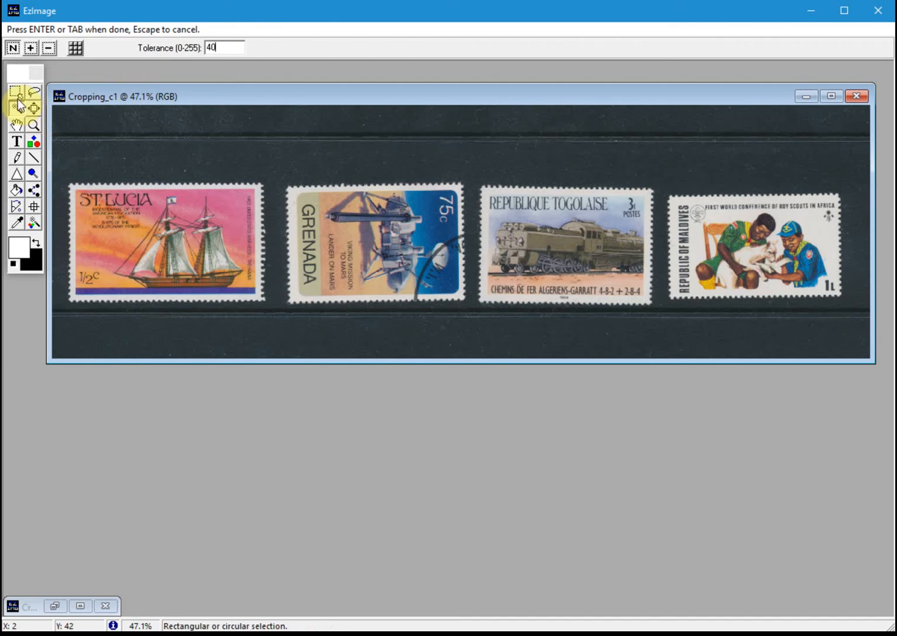
pyautogui.click(93, 138)
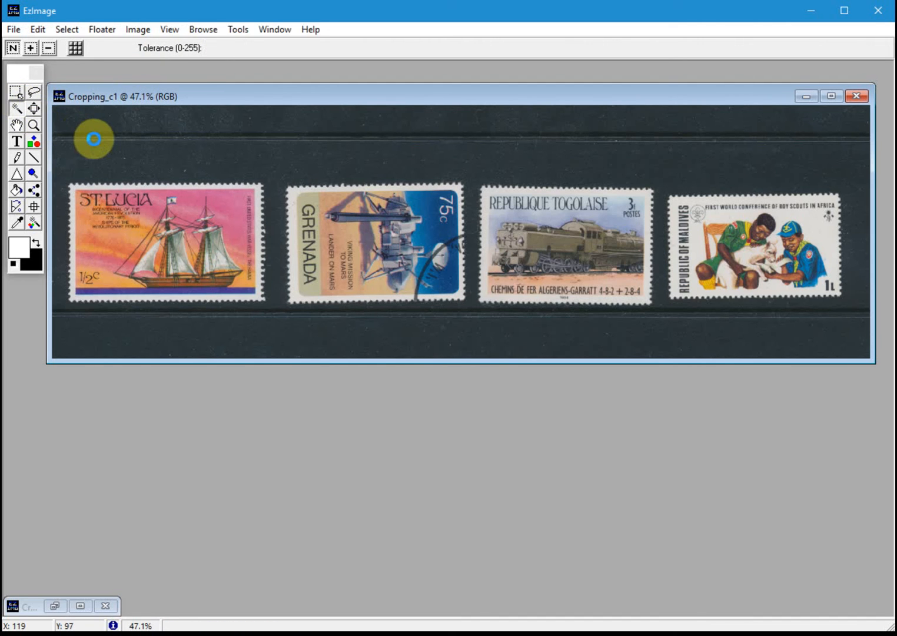
pyautogui.press('Delete')
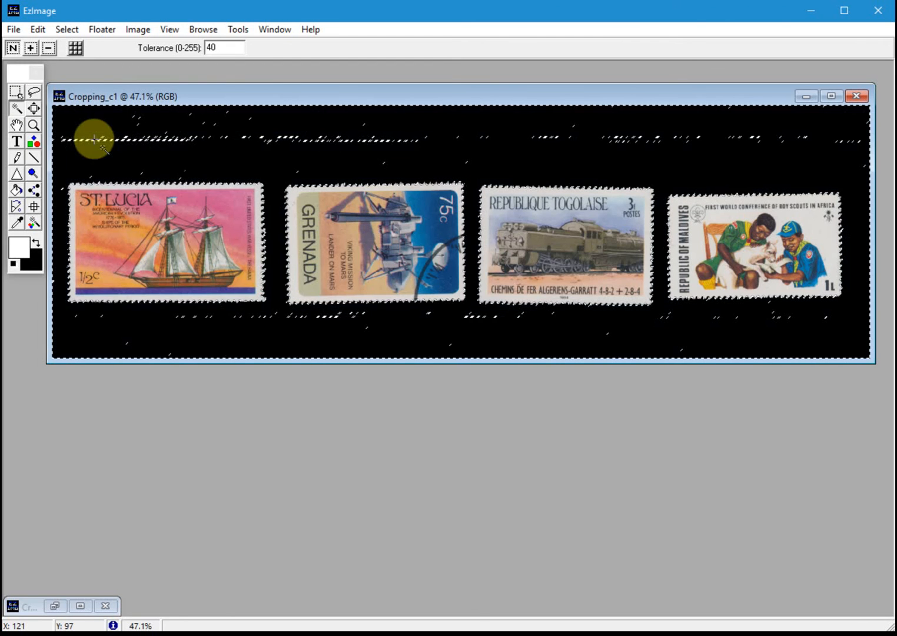
pyautogui.hotkey('ctrl', 'd')
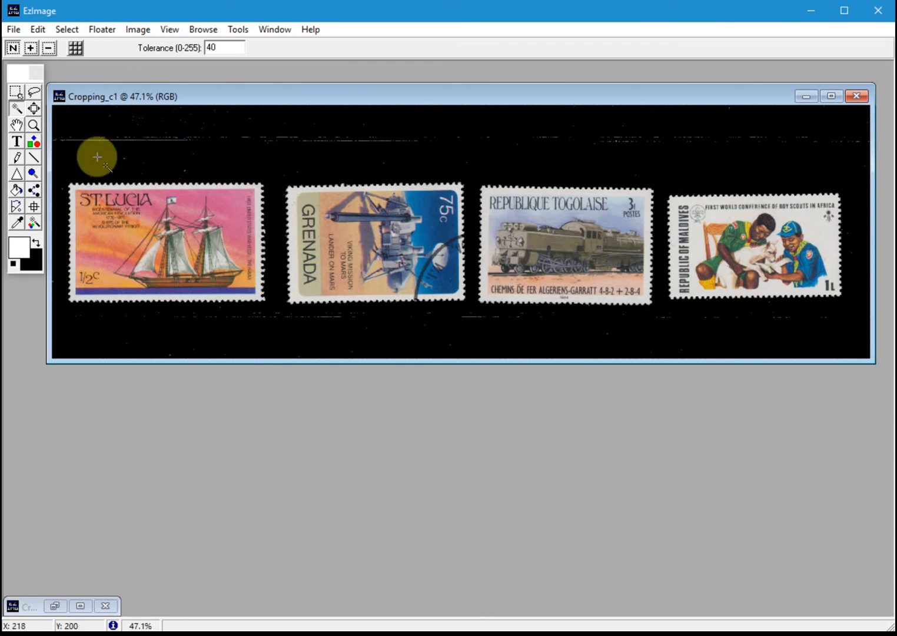
# Step: Crop the St. Lucia stamp with a rectangular selection into a new image, and move that image down clear of the four-stamp scan
pyautogui.click(18, 94)
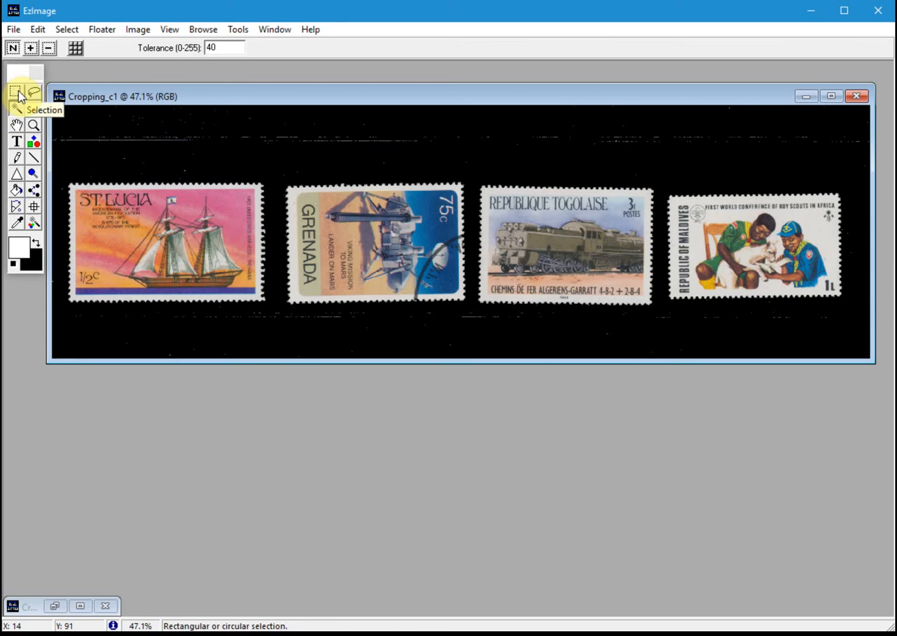
pyautogui.click(18, 94)
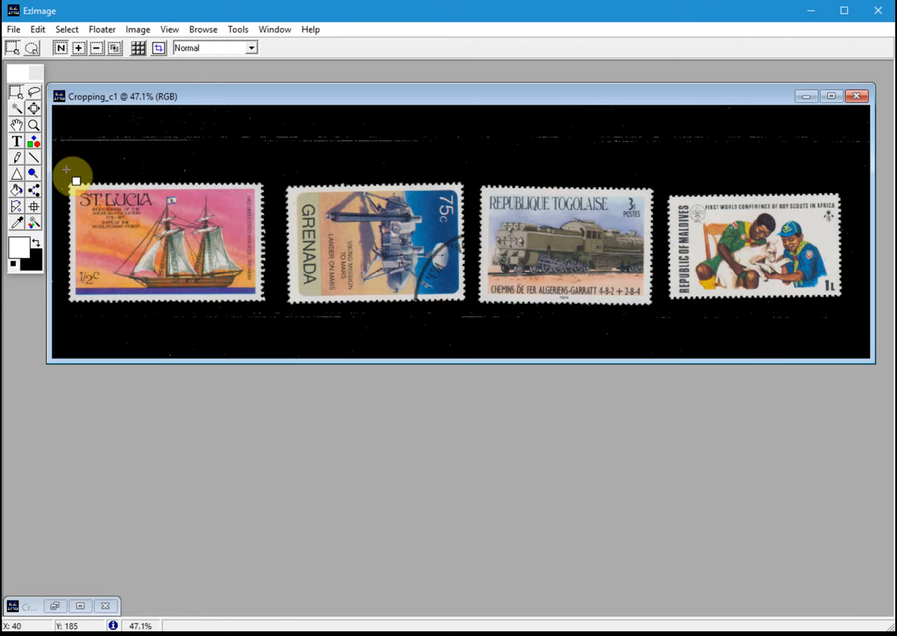
pyautogui.moveTo(63, 170); pyautogui.dragTo(275, 309)
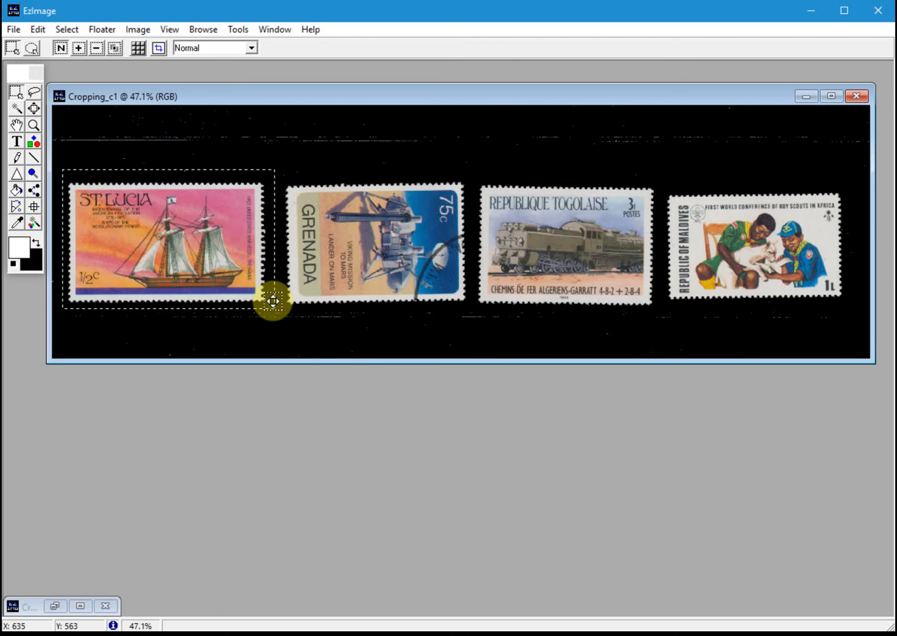
pyautogui.keyDown('shift'); pyautogui.click(161, 47); pyautogui.keyUp('shift')
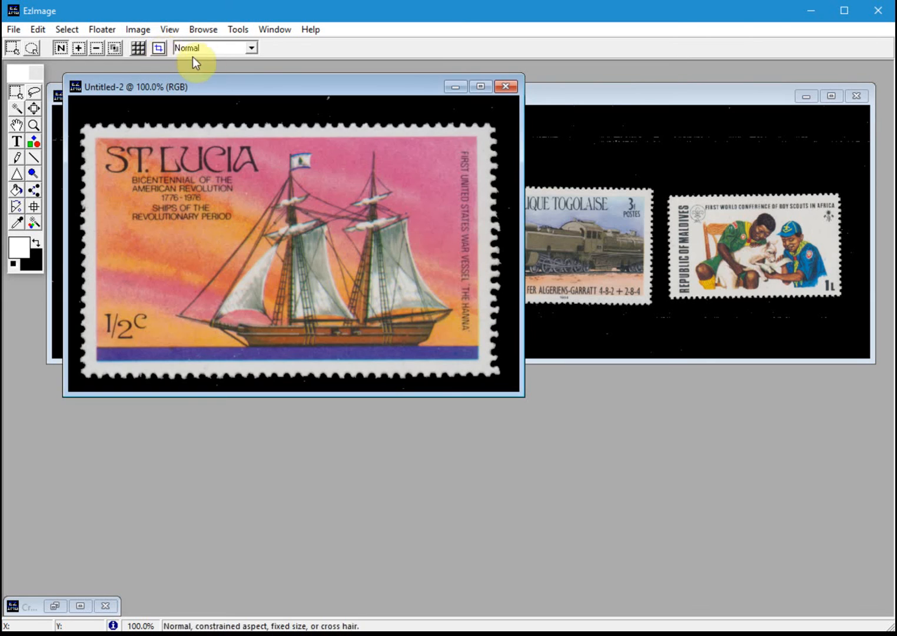
pyautogui.moveTo(220, 87); pyautogui.dragTo(237, 304)
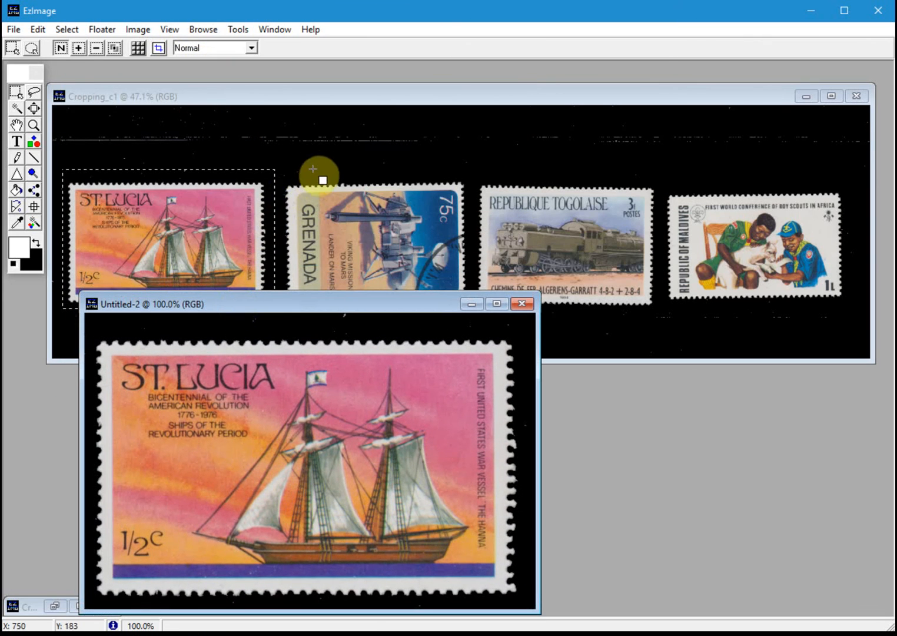
# Step: Replace the selection in Cropping_c1 with a rectangle around the Grenada stamp and crop it into a new image
pyautogui.click(182, 100)
pyautogui.moveTo(218, 216); pyautogui.dragTo(422, 218)
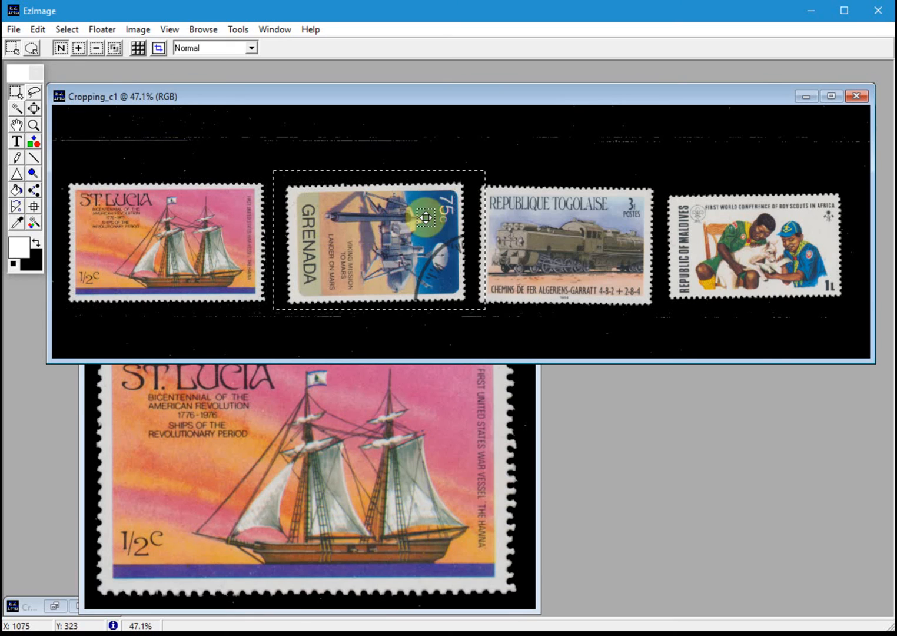
pyautogui.click(380, 154)
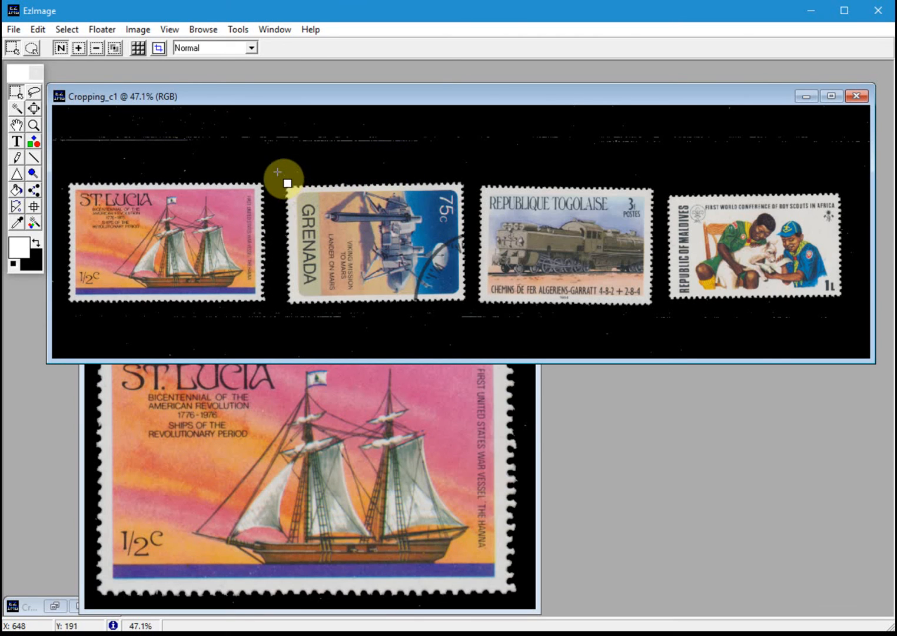
pyautogui.moveTo(278, 173); pyautogui.dragTo(469, 307)
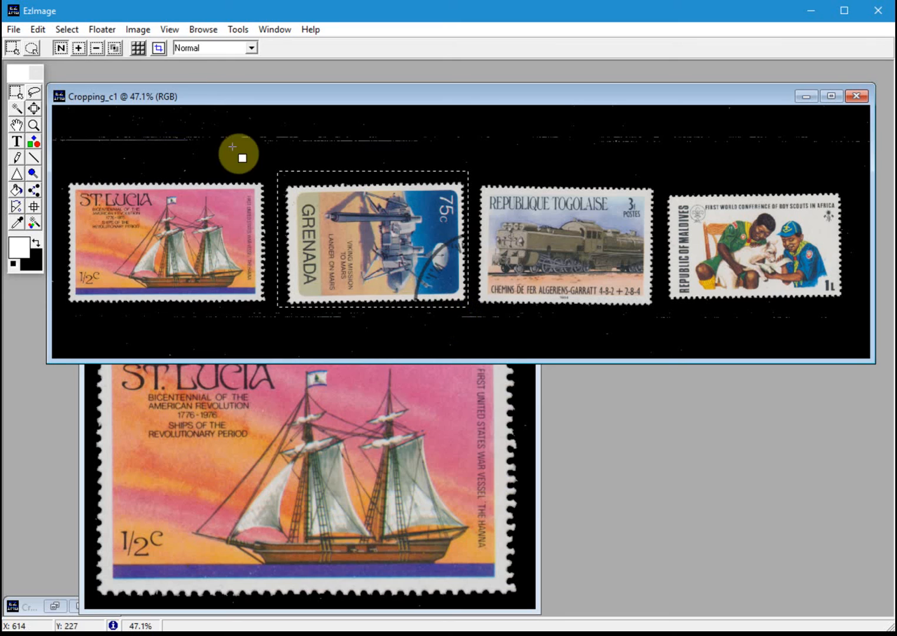
pyautogui.keyDown('shift'); pyautogui.click(159, 47); pyautogui.keyUp('shift')
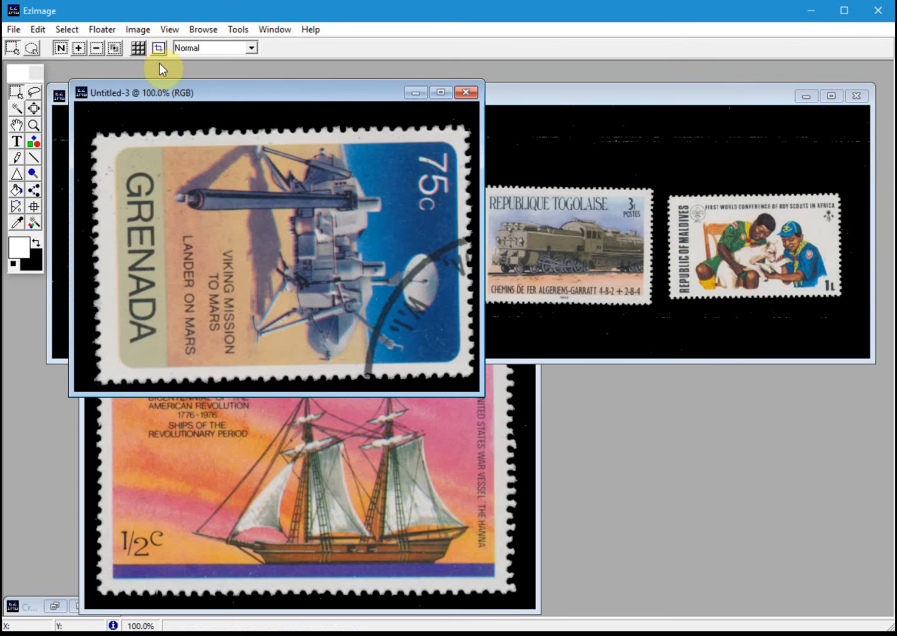
# Step: Close the cropped Grenada and St. Lucia images without saving them
pyautogui.click(465, 92)
pyautogui.click(440, 345)
pyautogui.click(522, 368)
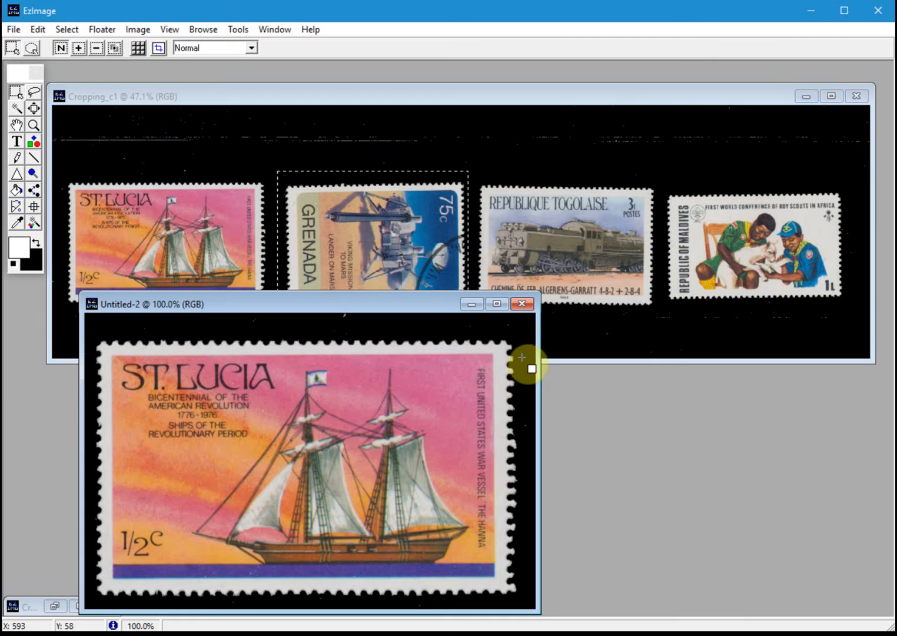
pyautogui.click(523, 304)
pyautogui.click(449, 344)
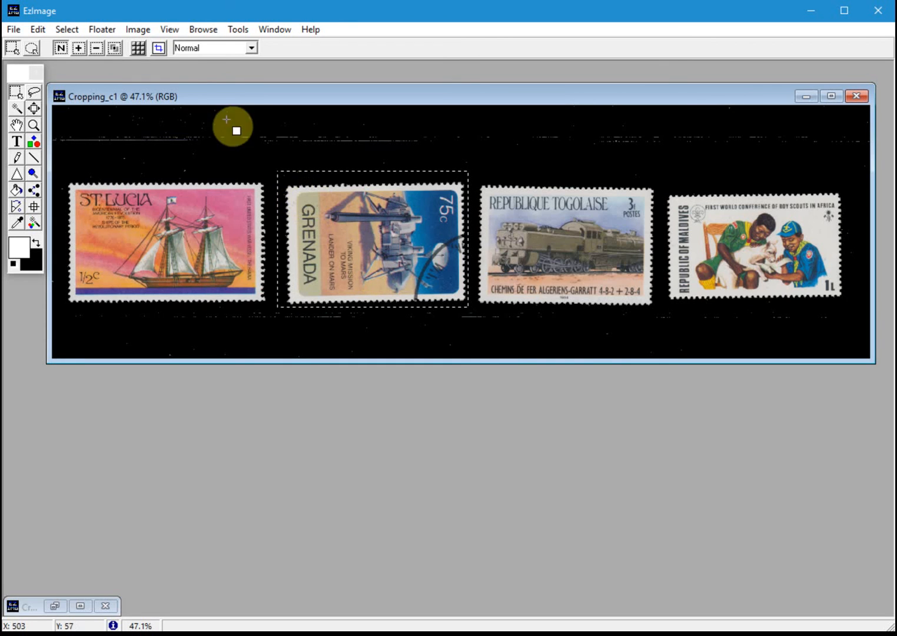
# Step: Try cropping Cropping_c1 itself to the Grenada stamp, undo the crop and drop the selection
pyautogui.click(158, 46)
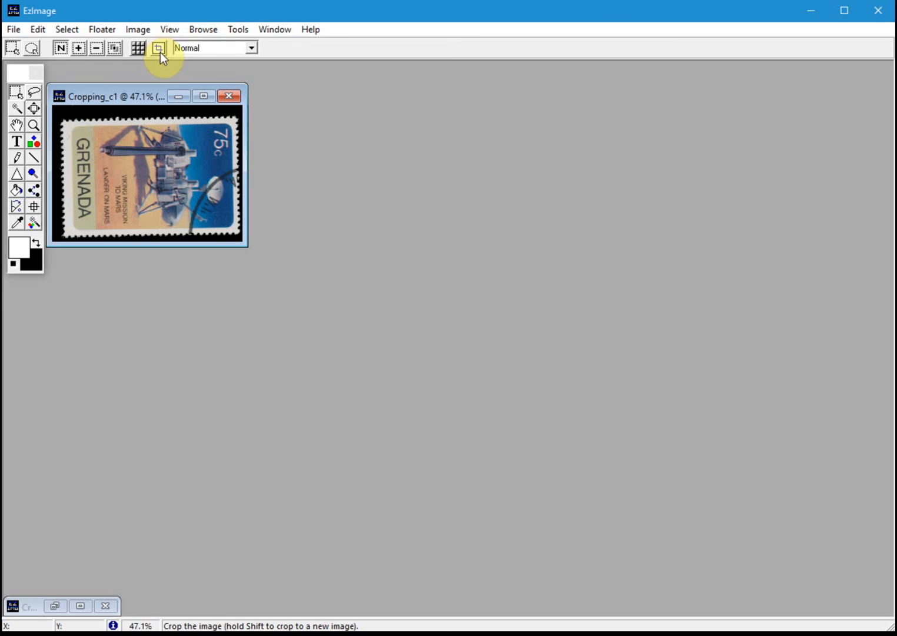
pyautogui.hotkey('ctrl', 'z')
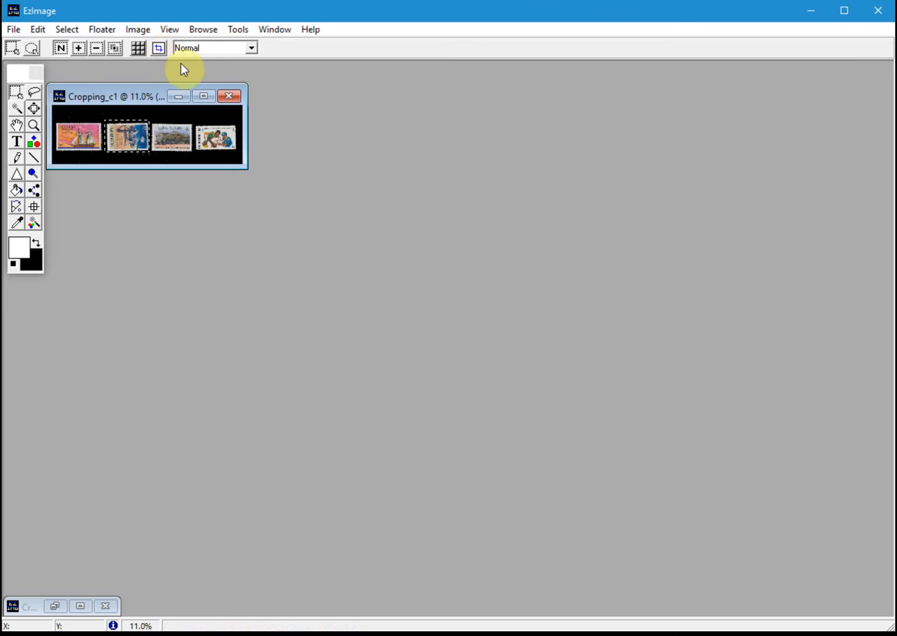
pyautogui.click(194, 151)
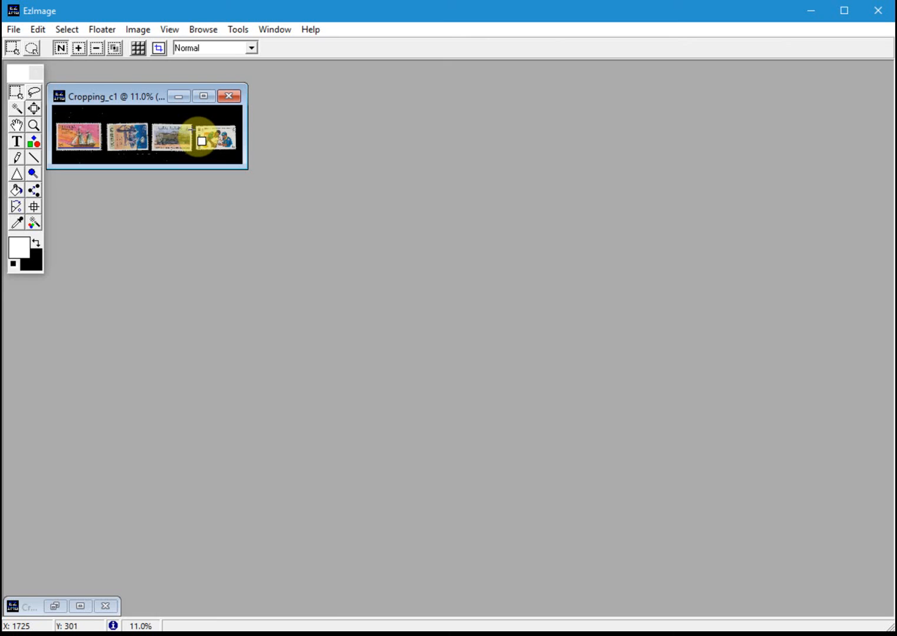
# Step: Enlarge the Cropping_c1 window across the workspace and fit the whole image to the window
pyautogui.hotkey('ctrl', '1')
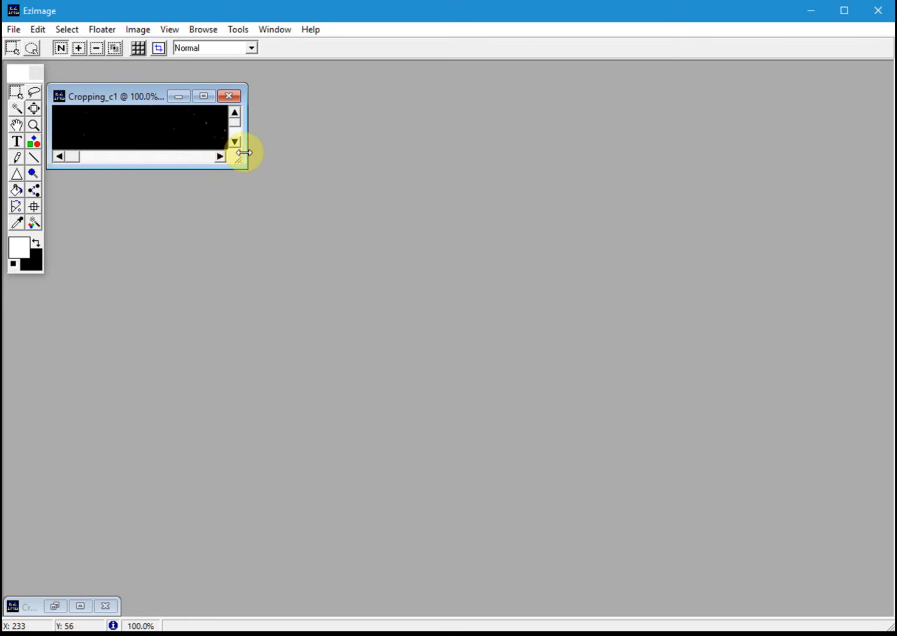
pyautogui.moveTo(242, 168); pyautogui.dragTo(422, 237)
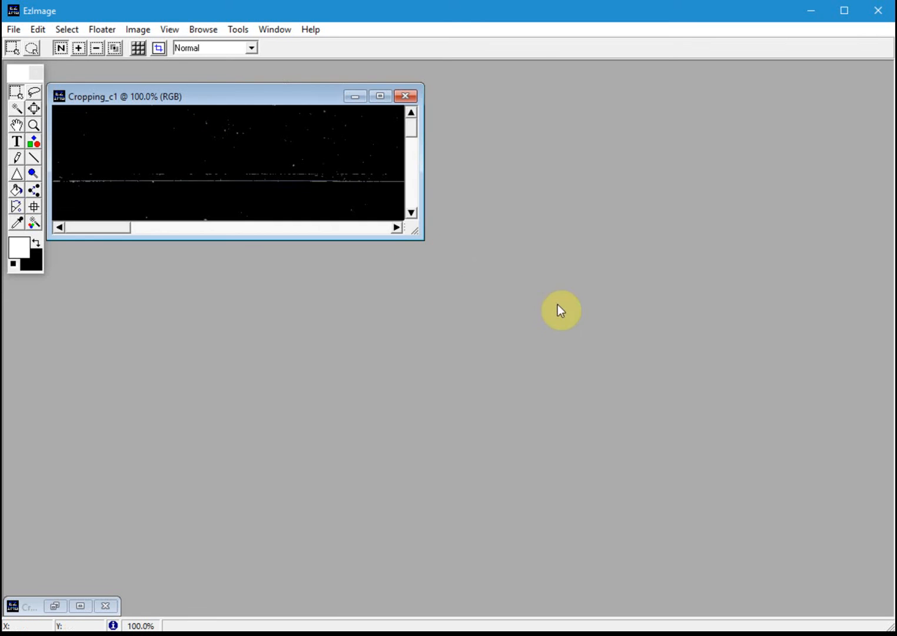
pyautogui.moveTo(418, 237); pyautogui.dragTo(868, 518)
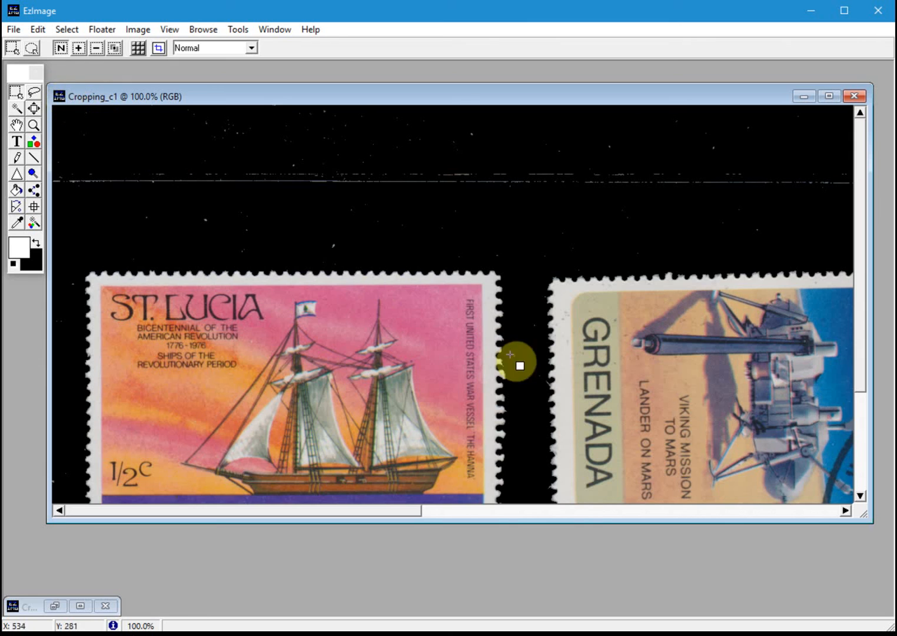
pyautogui.moveTo(866, 514); pyautogui.dragTo(781, 460)
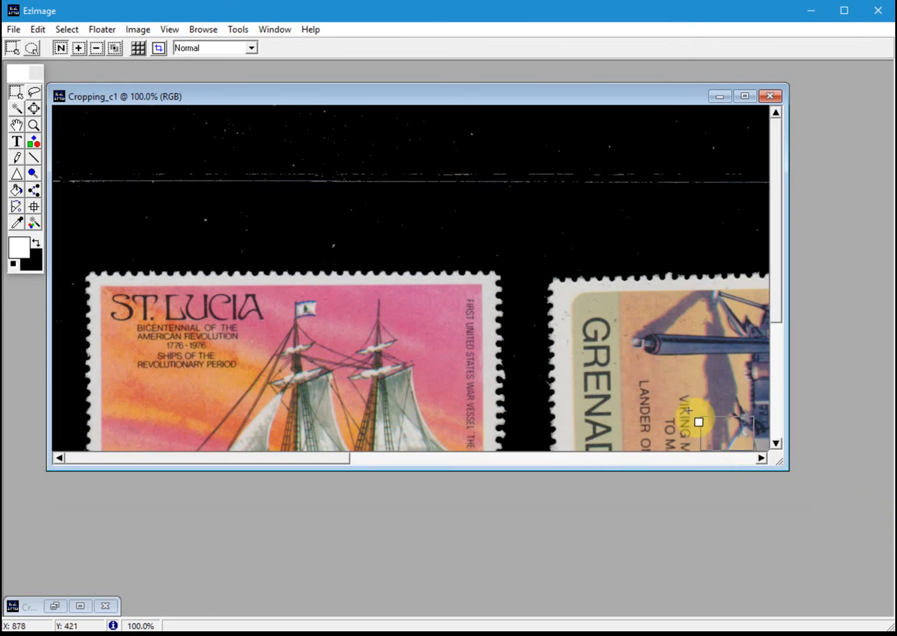
pyautogui.moveTo(784, 466); pyautogui.dragTo(877, 537)
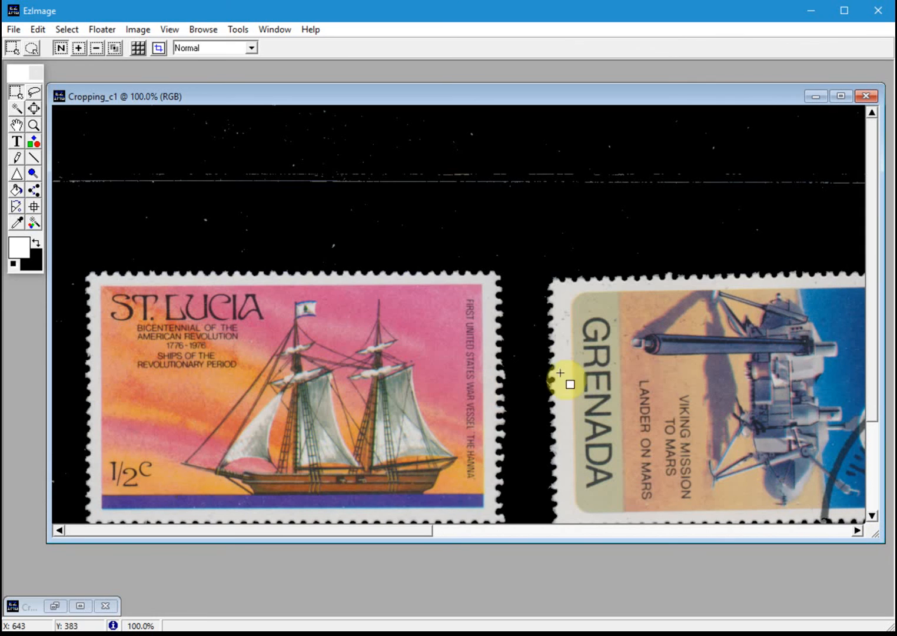
pyautogui.click(169, 30)
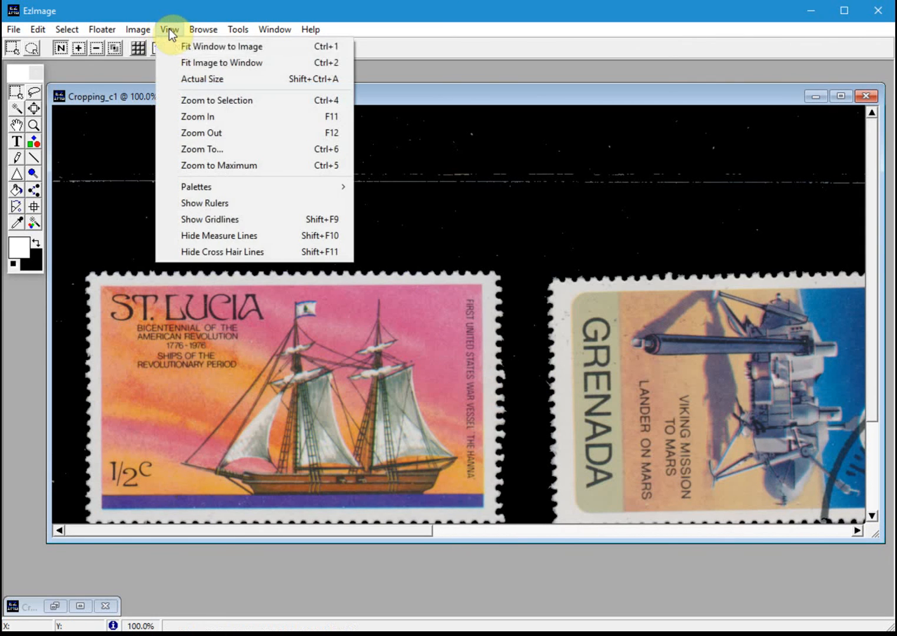
pyautogui.click(213, 62)
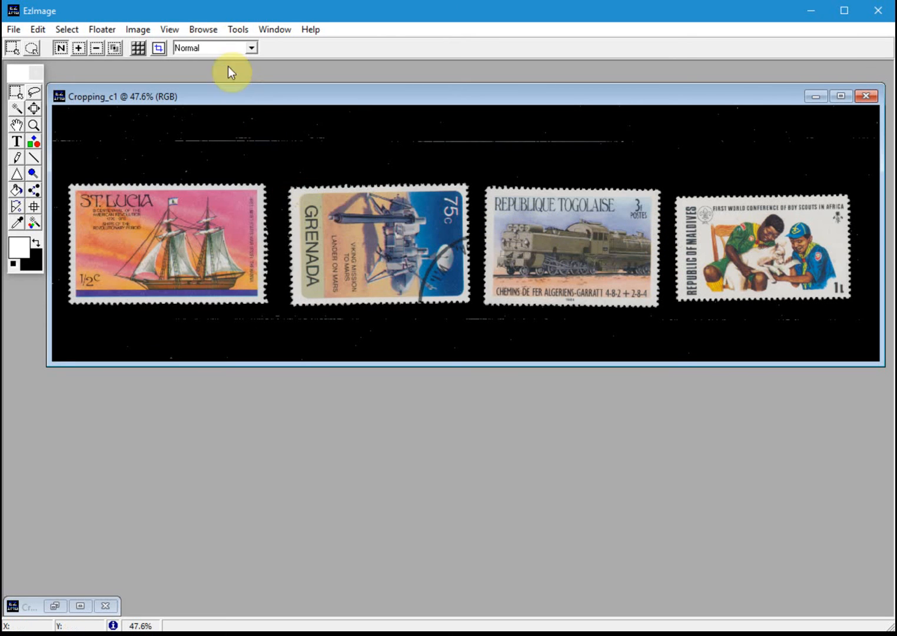
# Step: Run Automatic Selection Separation on Cropping_c1 and separate the four stamps into individual new images
pyautogui.click(242, 28)
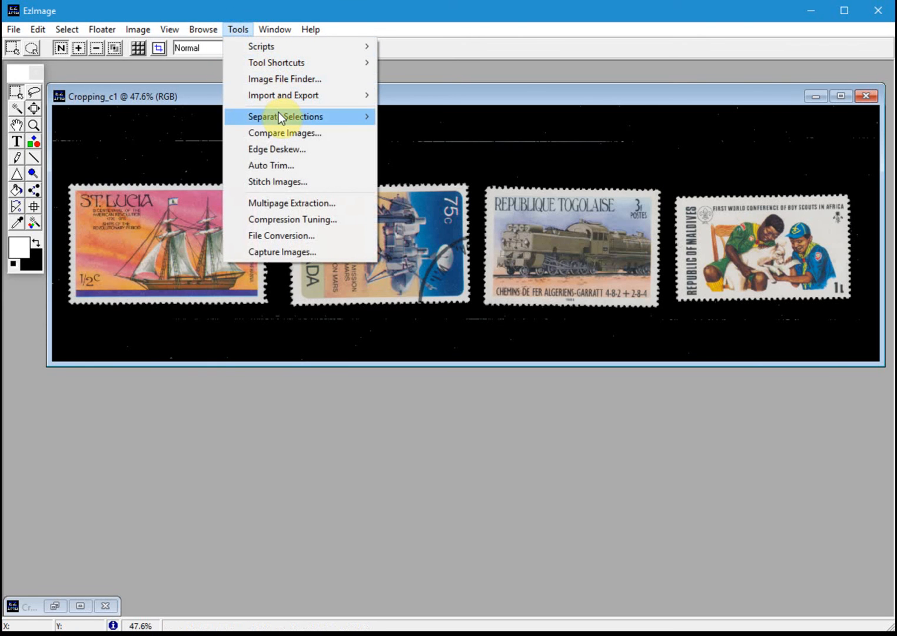
pyautogui.moveTo(281, 115)
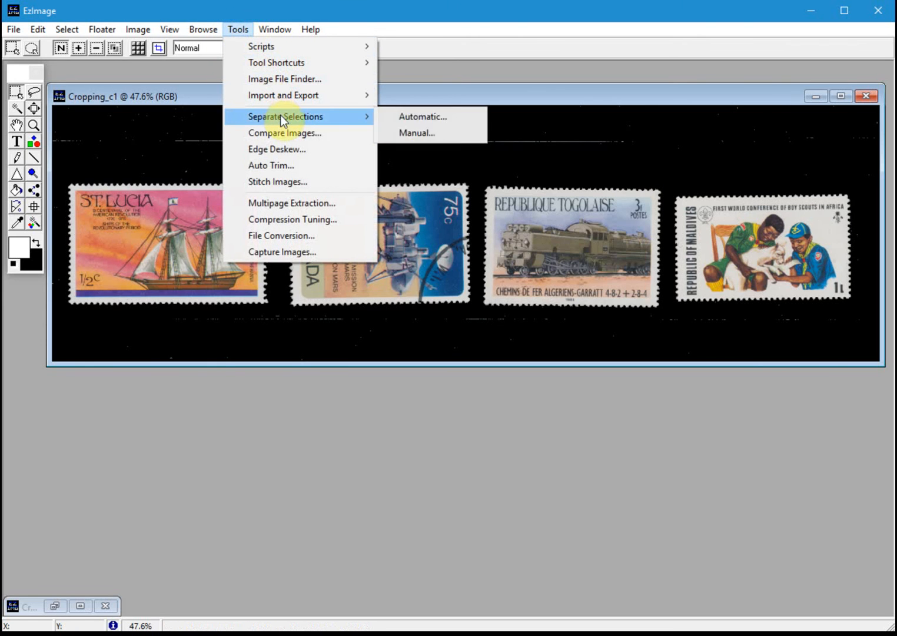
pyautogui.click(445, 118)
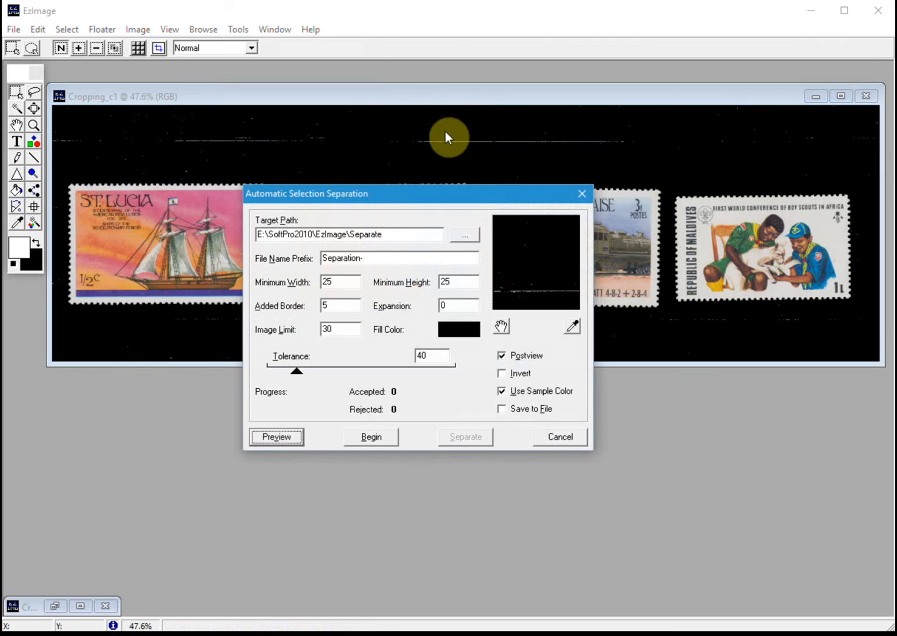
pyautogui.click(381, 439)
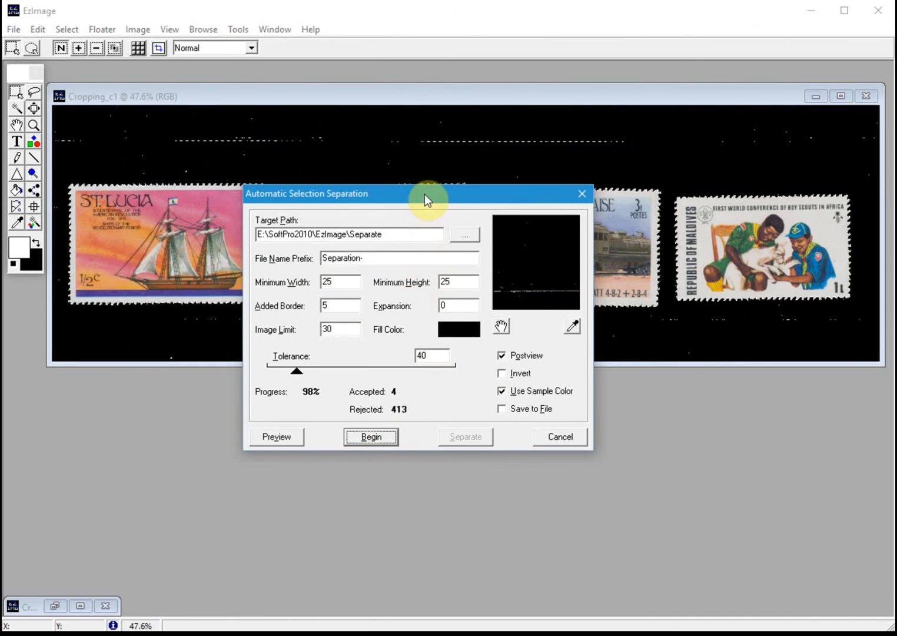
pyautogui.moveTo(425, 201); pyautogui.dragTo(461, 401)
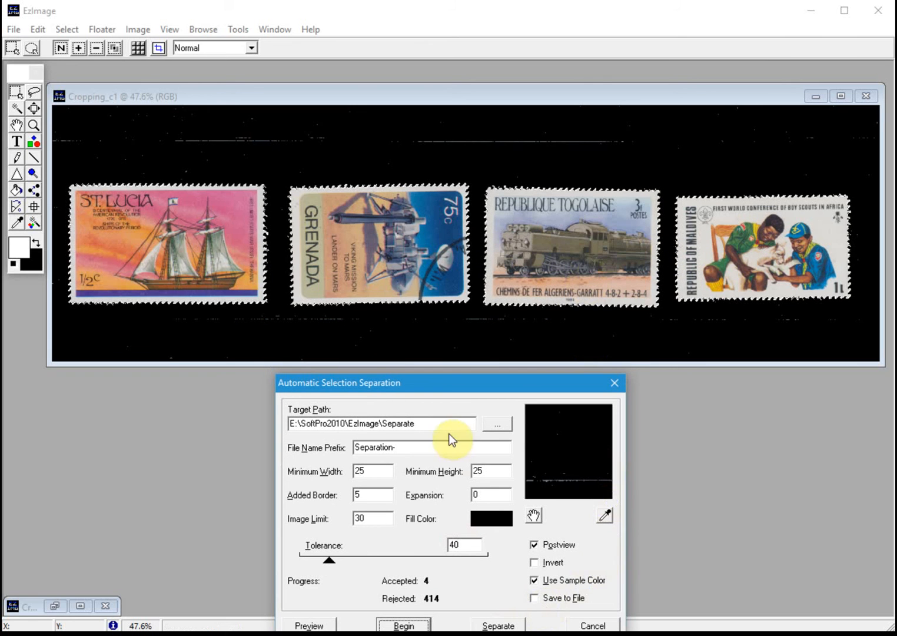
pyautogui.moveTo(454, 384); pyautogui.dragTo(455, 344)
pyautogui.click(506, 584)
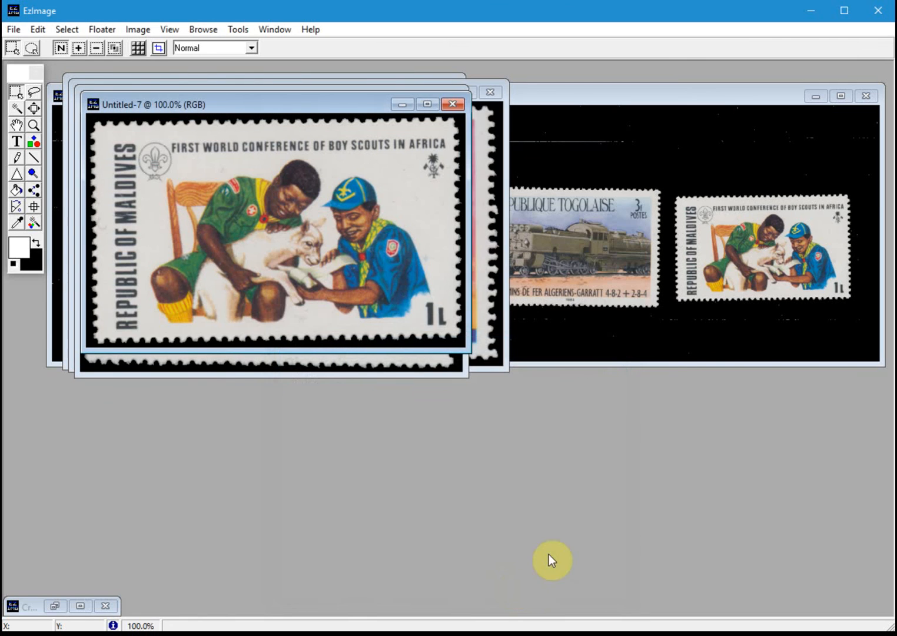
# Step: Close all four separated stamp images without saving them
pyautogui.click(451, 106)
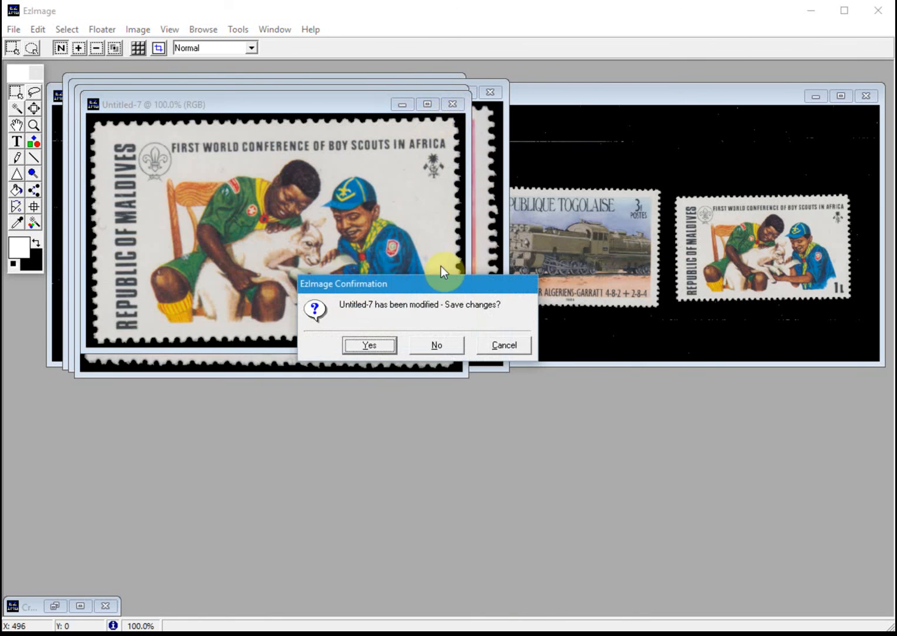
pyautogui.click(455, 347)
pyautogui.click(450, 99)
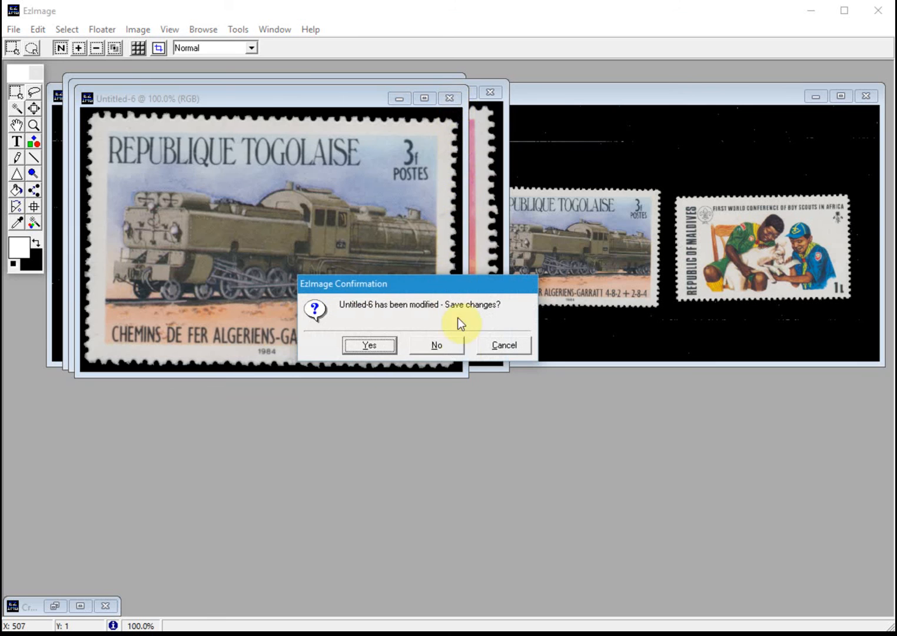
pyautogui.click(448, 349)
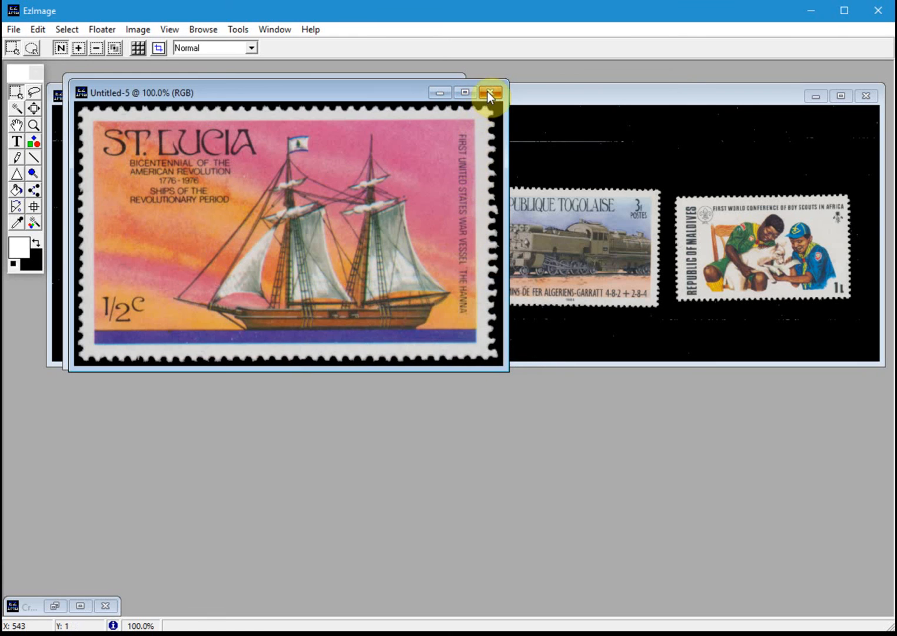
pyautogui.click(489, 93)
pyautogui.click(455, 346)
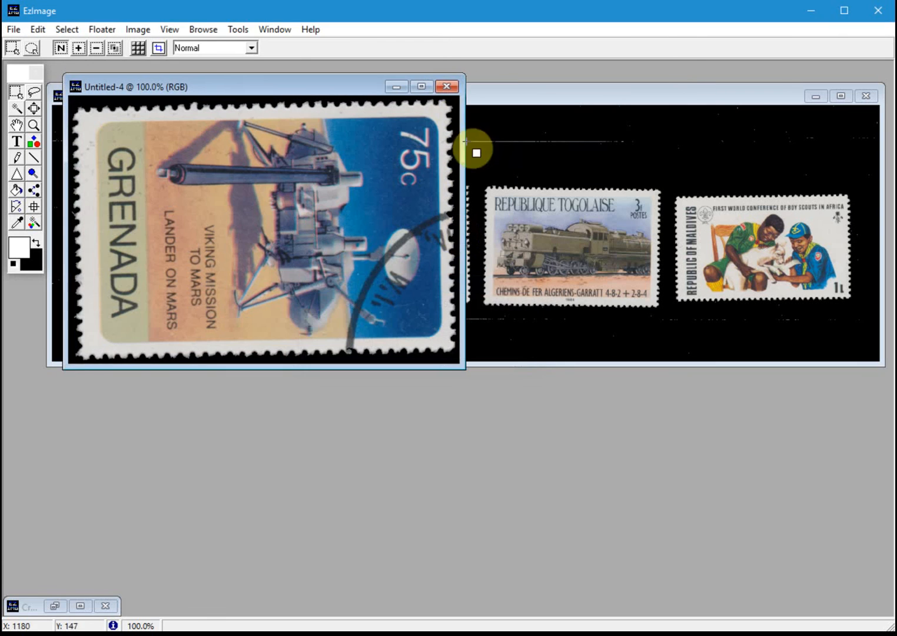
pyautogui.click(447, 87)
pyautogui.click(455, 346)
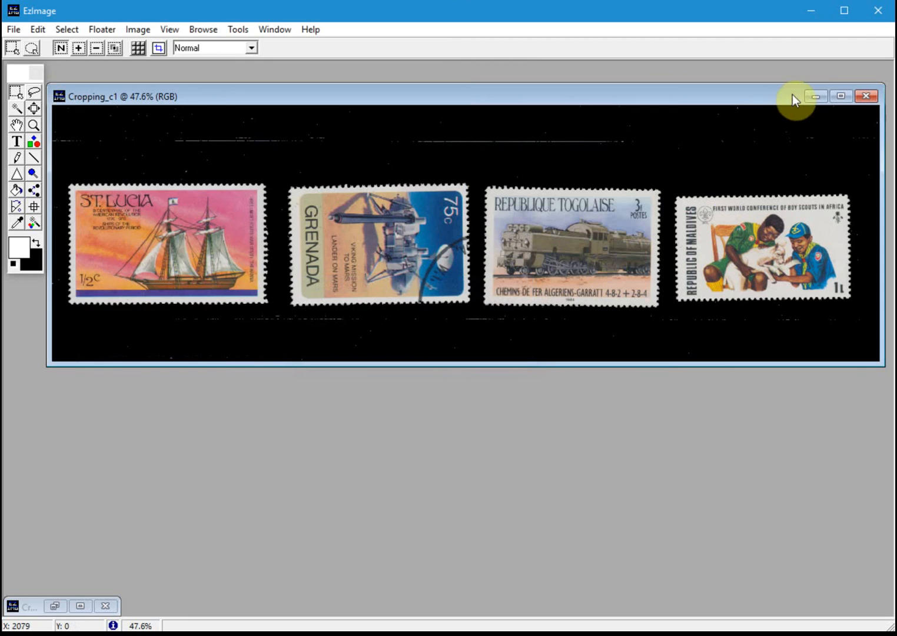
# Step: Bring up the minimized Cropping2_c1 image and close it without saving its changes
pyautogui.click(814, 97)
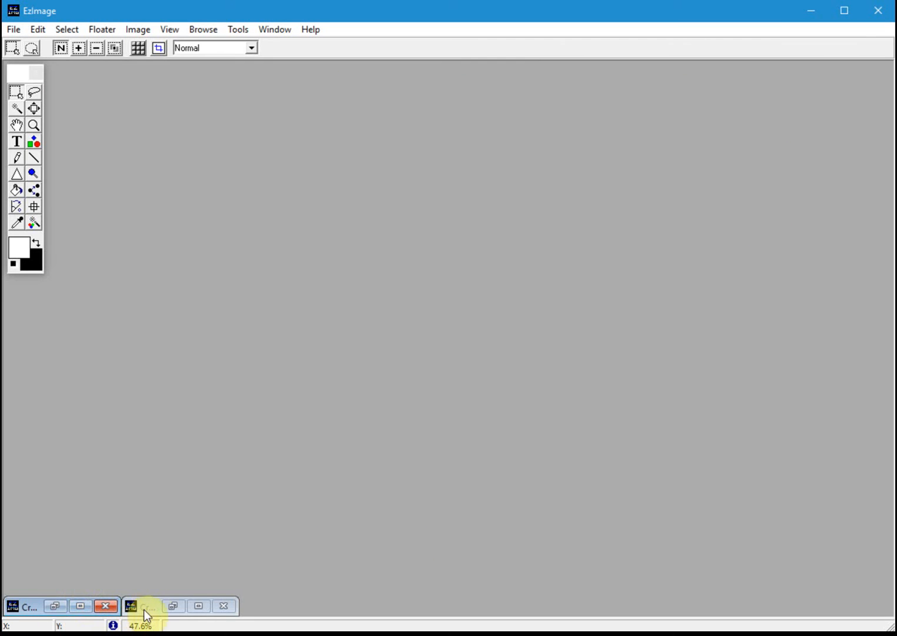
pyautogui.click(174, 608)
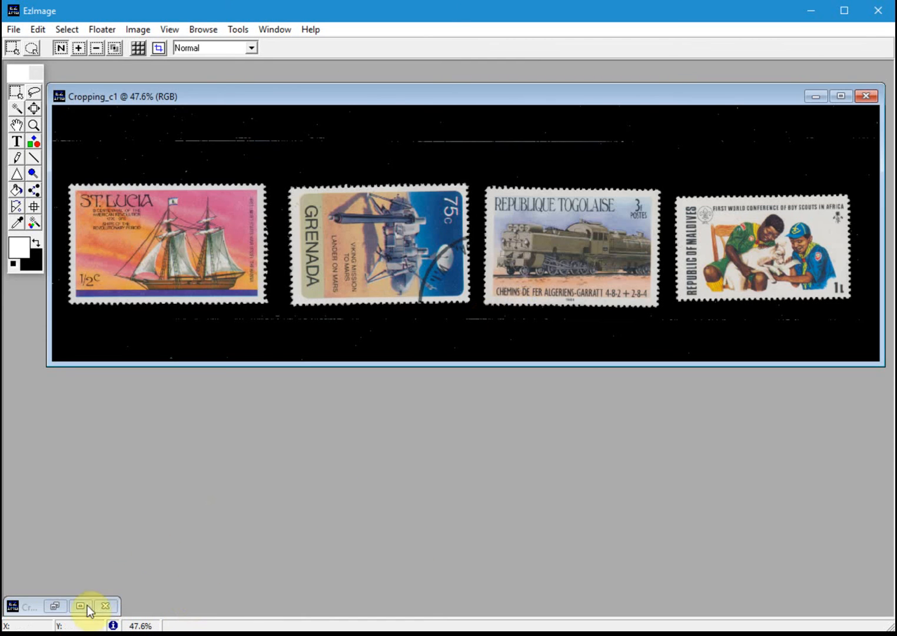
pyautogui.click(22, 612)
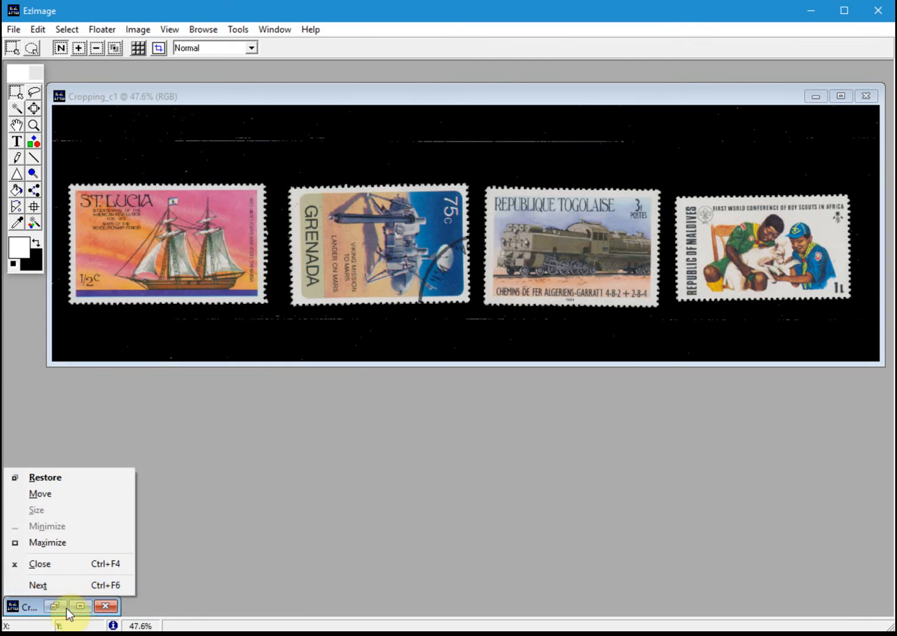
pyautogui.click(58, 607)
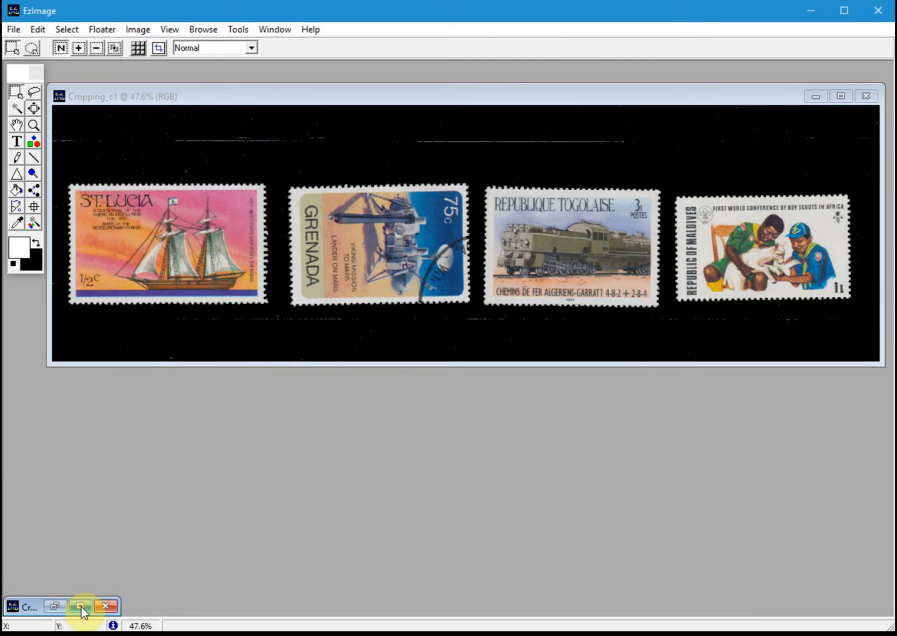
pyautogui.click(81, 607)
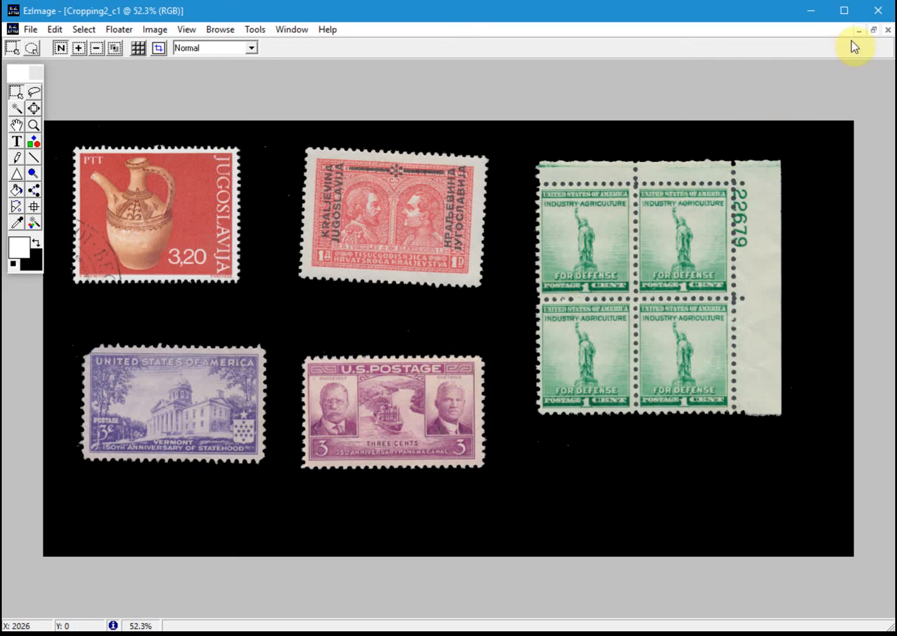
pyautogui.click(874, 29)
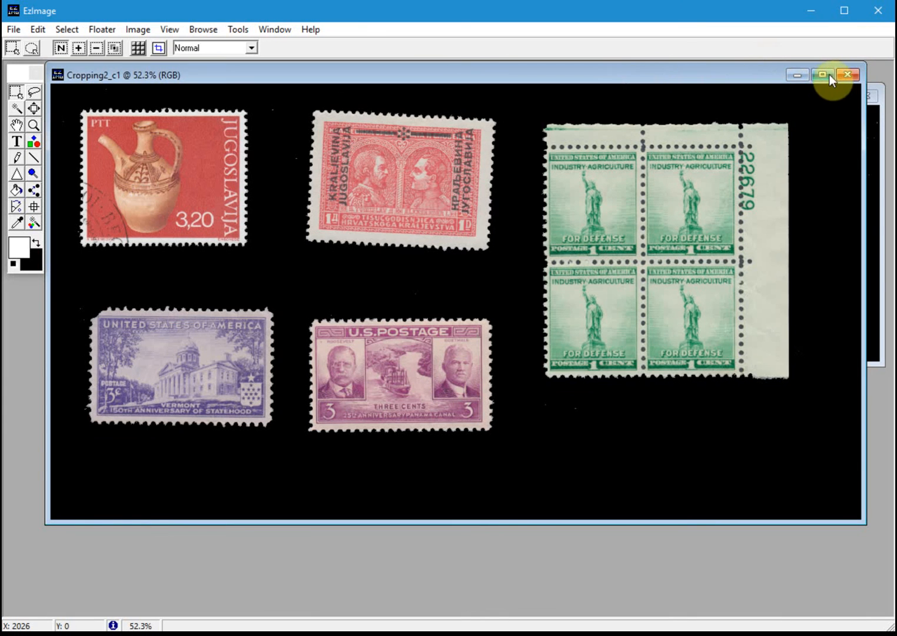
pyautogui.click(846, 74)
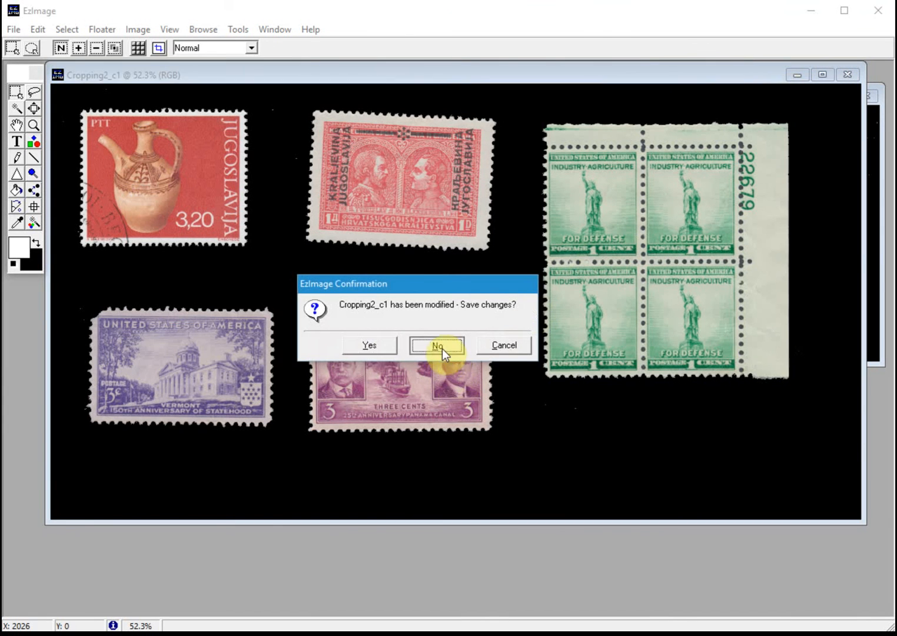
pyautogui.click(439, 345)
# Step: Open Cropping2.bmp from the Pictures folder in File Explorer and fit the whole image into a smaller window in the EzImage workspace
pyautogui.hotkey('alt', 'Tab')
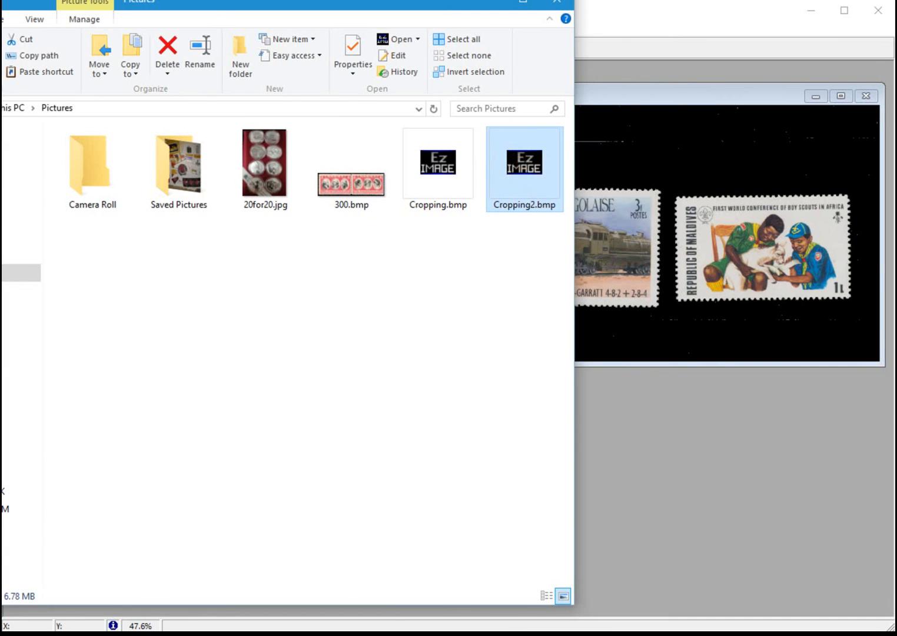
pyautogui.doubleClick(524, 169)
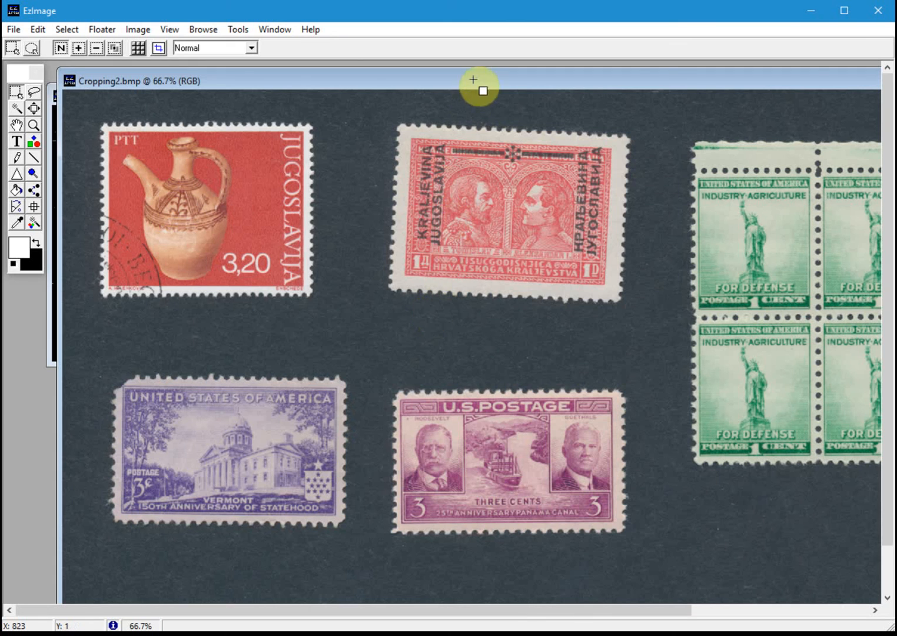
pyautogui.moveTo(474, 74); pyautogui.dragTo(202, 80)
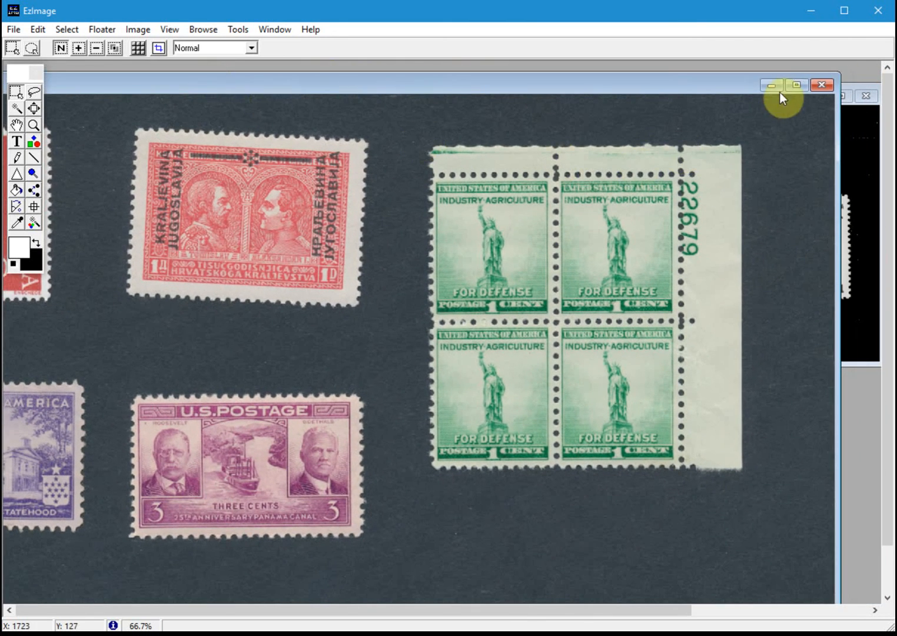
pyautogui.moveTo(836, 73); pyautogui.dragTo(465, 150)
pyautogui.moveTo(348, 168); pyautogui.dragTo(689, 102)
pyautogui.moveTo(628, 87); pyautogui.dragTo(598, 75)
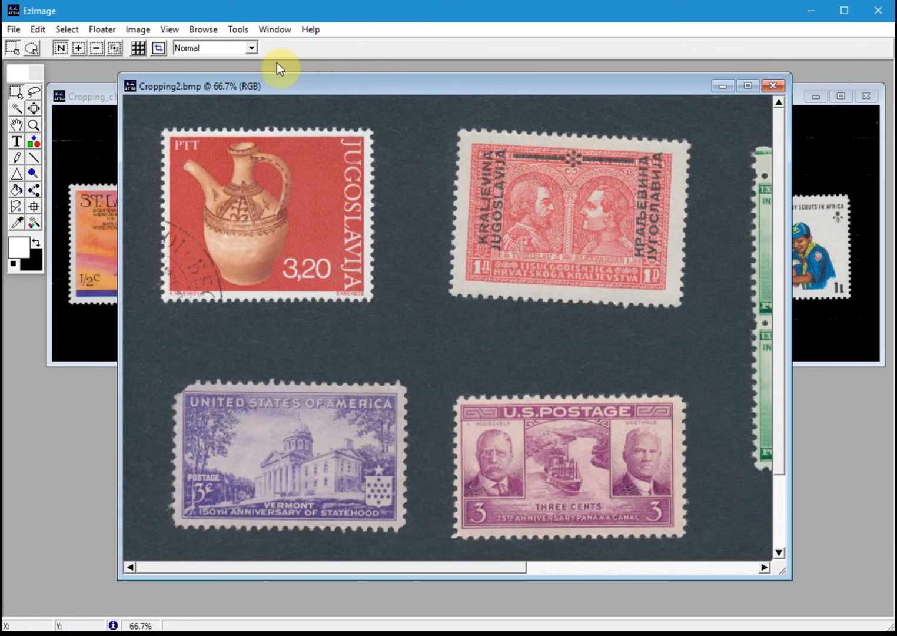
pyautogui.click(174, 33)
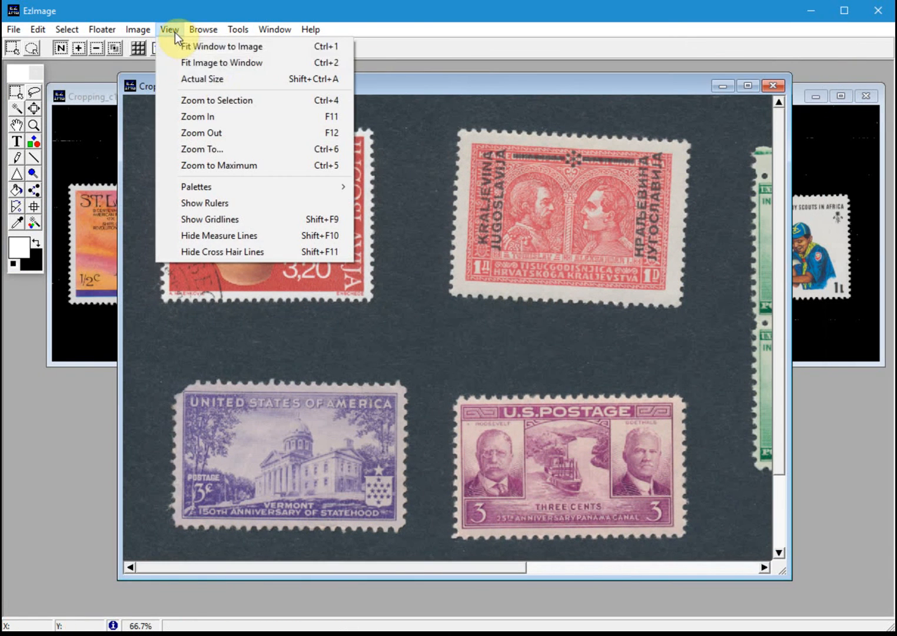
pyautogui.click(207, 62)
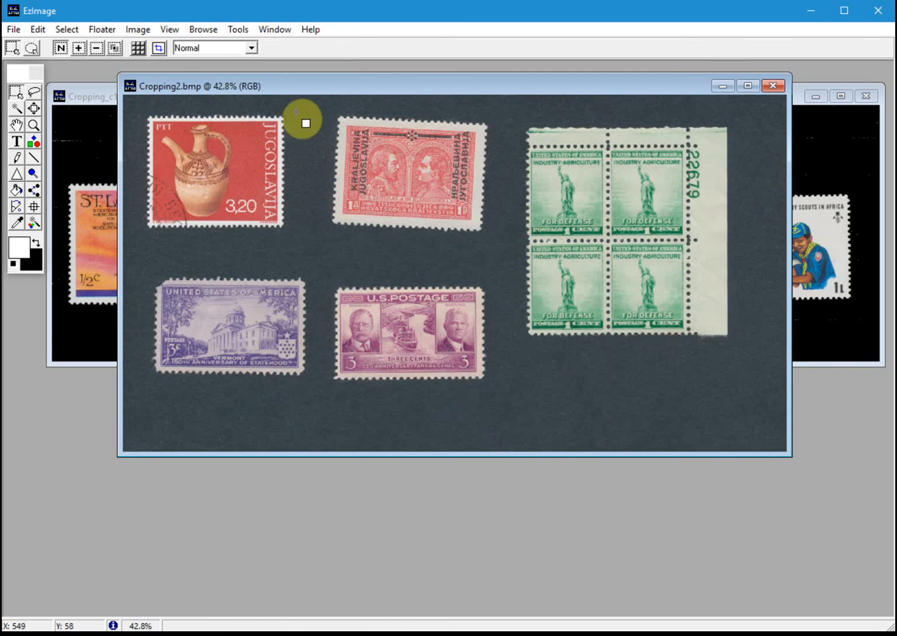
pyautogui.moveTo(301, 86); pyautogui.dragTo(286, 129)
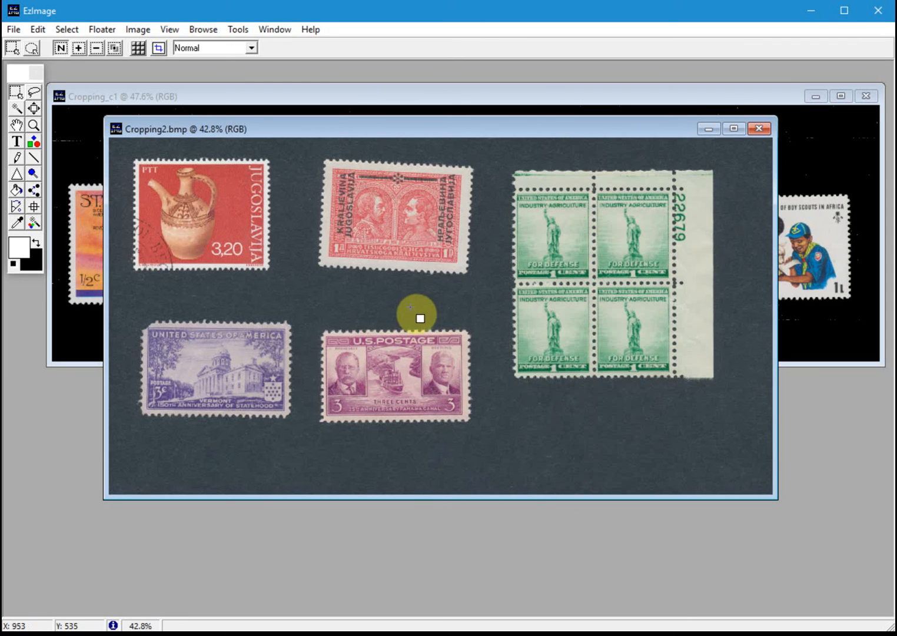
# Step: With black as the background color, select the dark backdrop around the Cropping2.bmp stamps with the magic wand, clear it to black and deselect
pyautogui.click(36, 262)
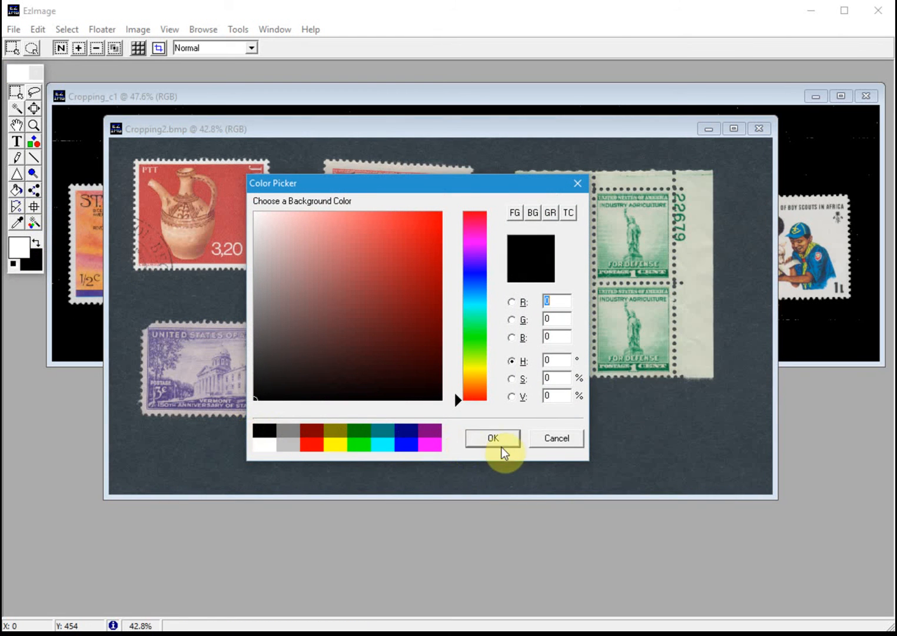
pyautogui.click(481, 438)
pyautogui.click(16, 109)
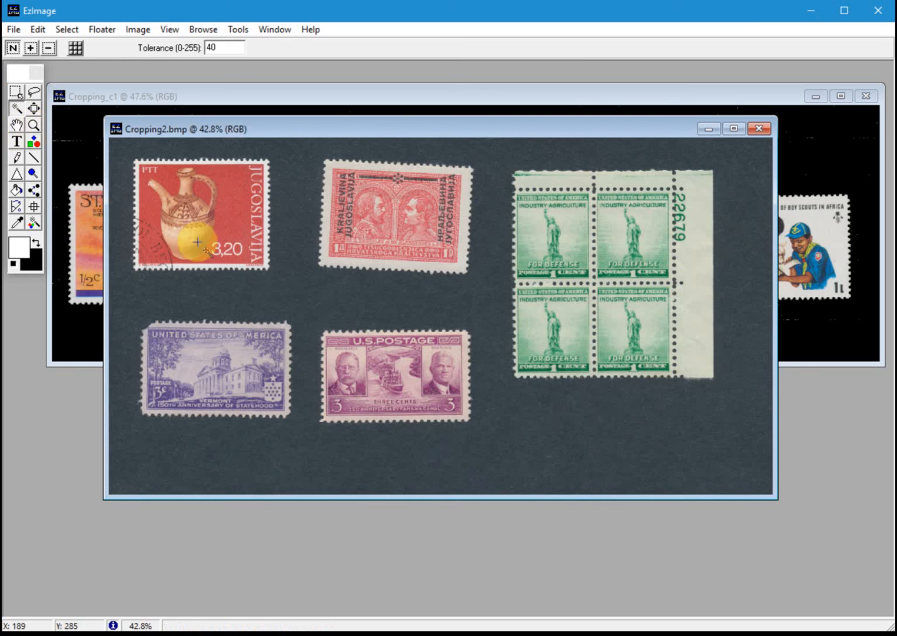
pyautogui.click(294, 348)
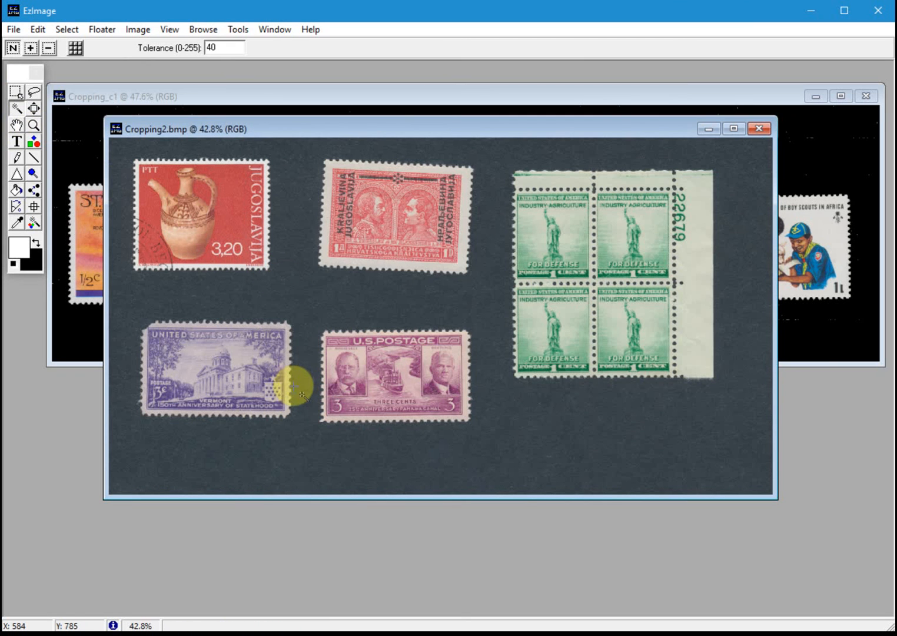
pyautogui.press('Delete')
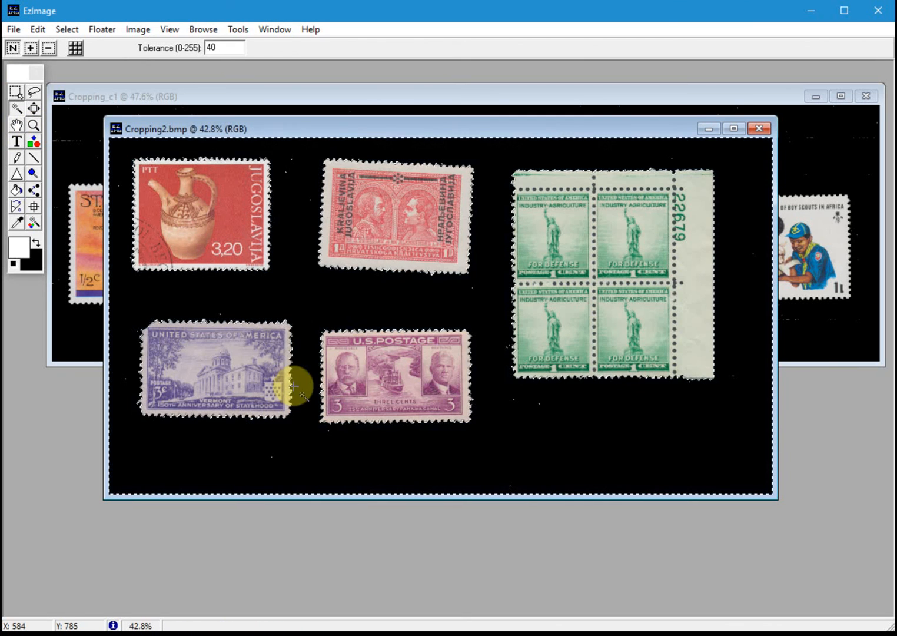
pyautogui.hotkey('ctrl', 'd')
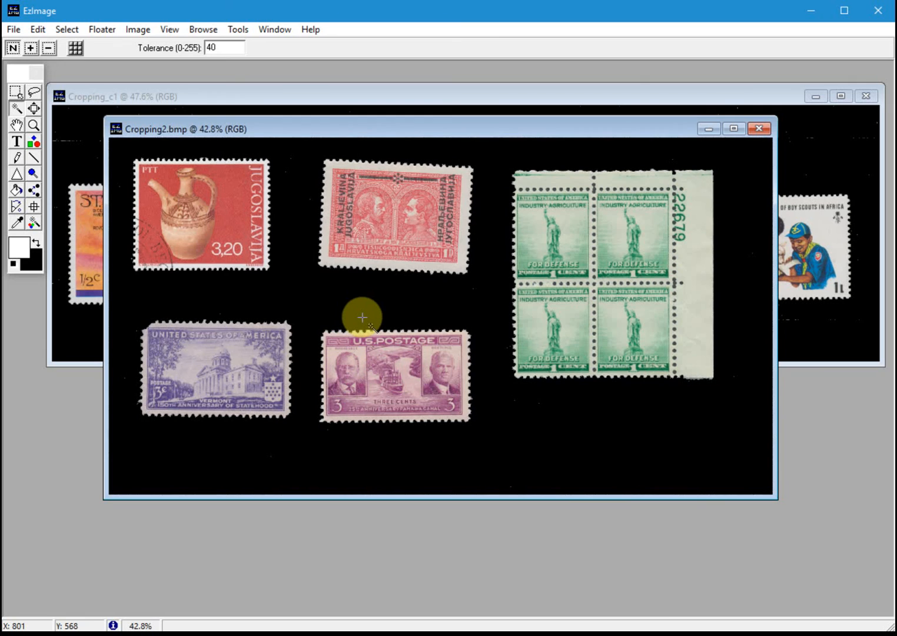